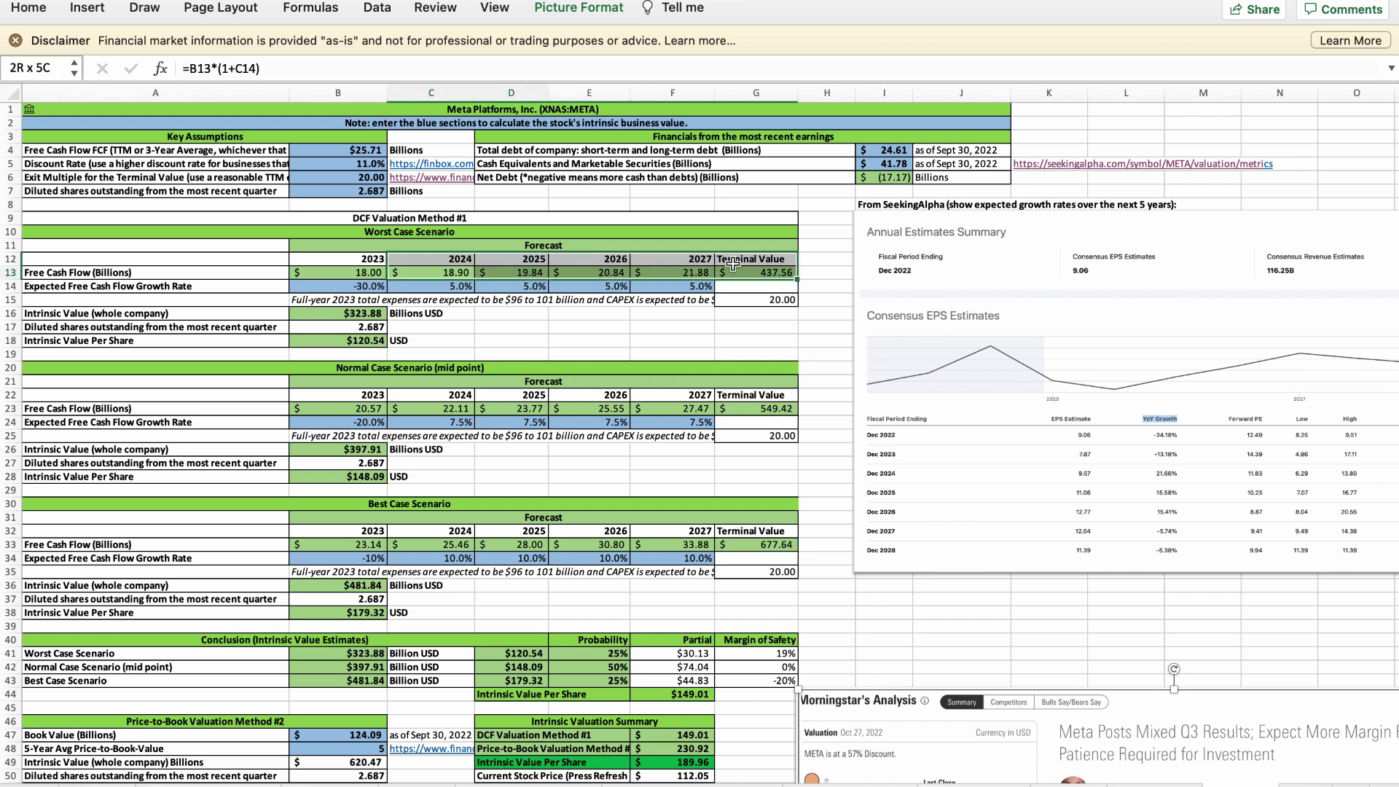
# Inspect the worst-case whole-company intrinsic value formula, the discount rate and the base free cash flow calculation
pyautogui.click(374, 313)
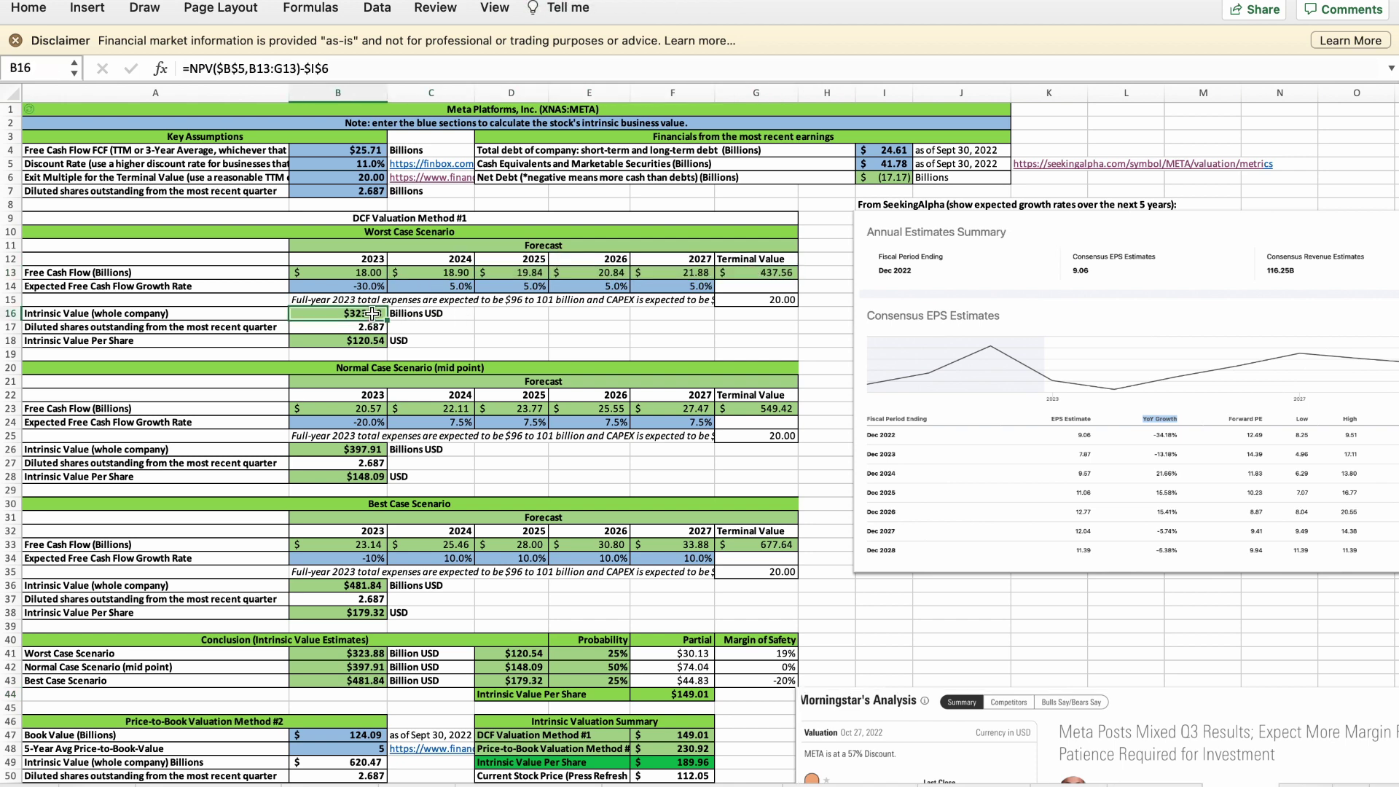
pyautogui.click(384, 164)
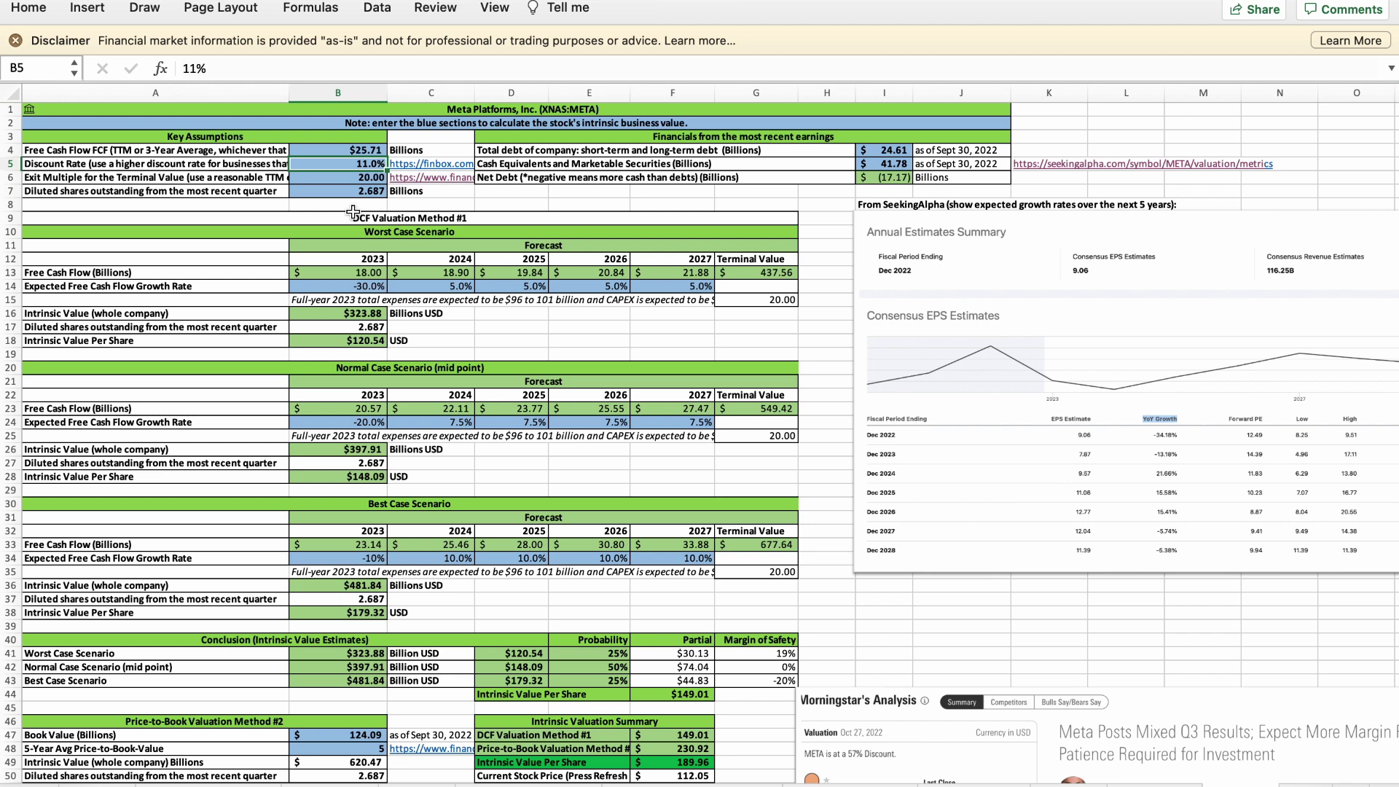
pyautogui.click(348, 151)
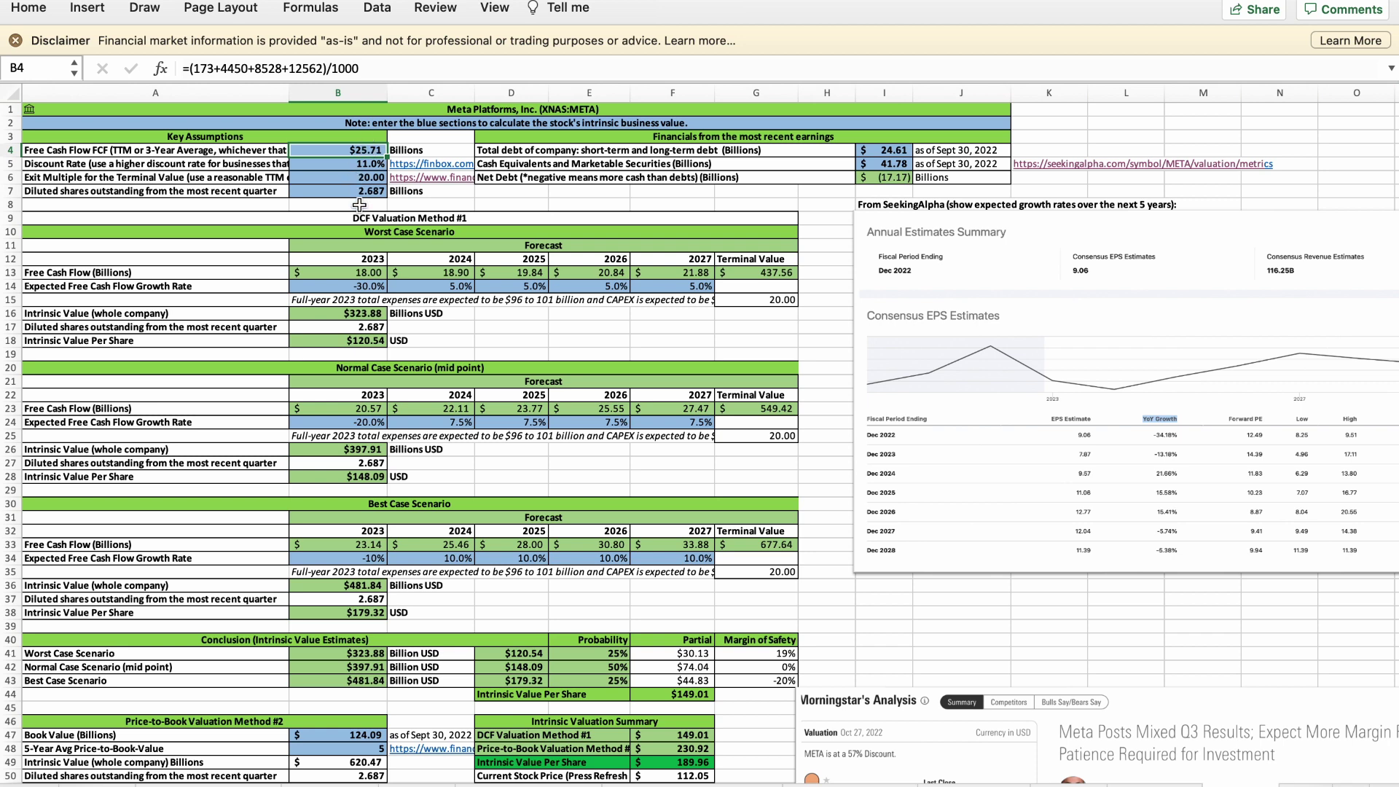
# Compare the forecast growth rates of the worst and best cases and go through the three DCF scenario headings
pyautogui.click(353, 259)
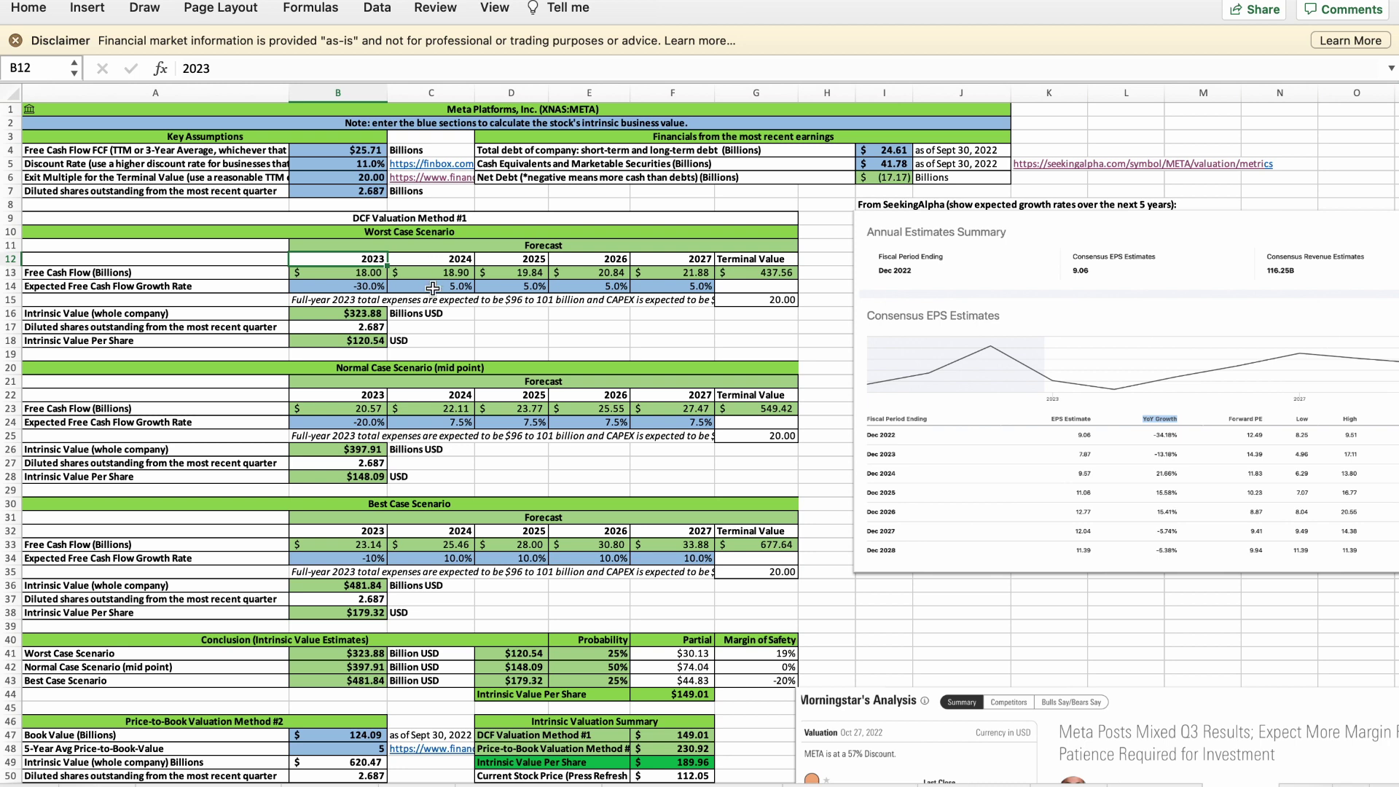
pyautogui.moveTo(421, 289); pyautogui.dragTo(675, 289)
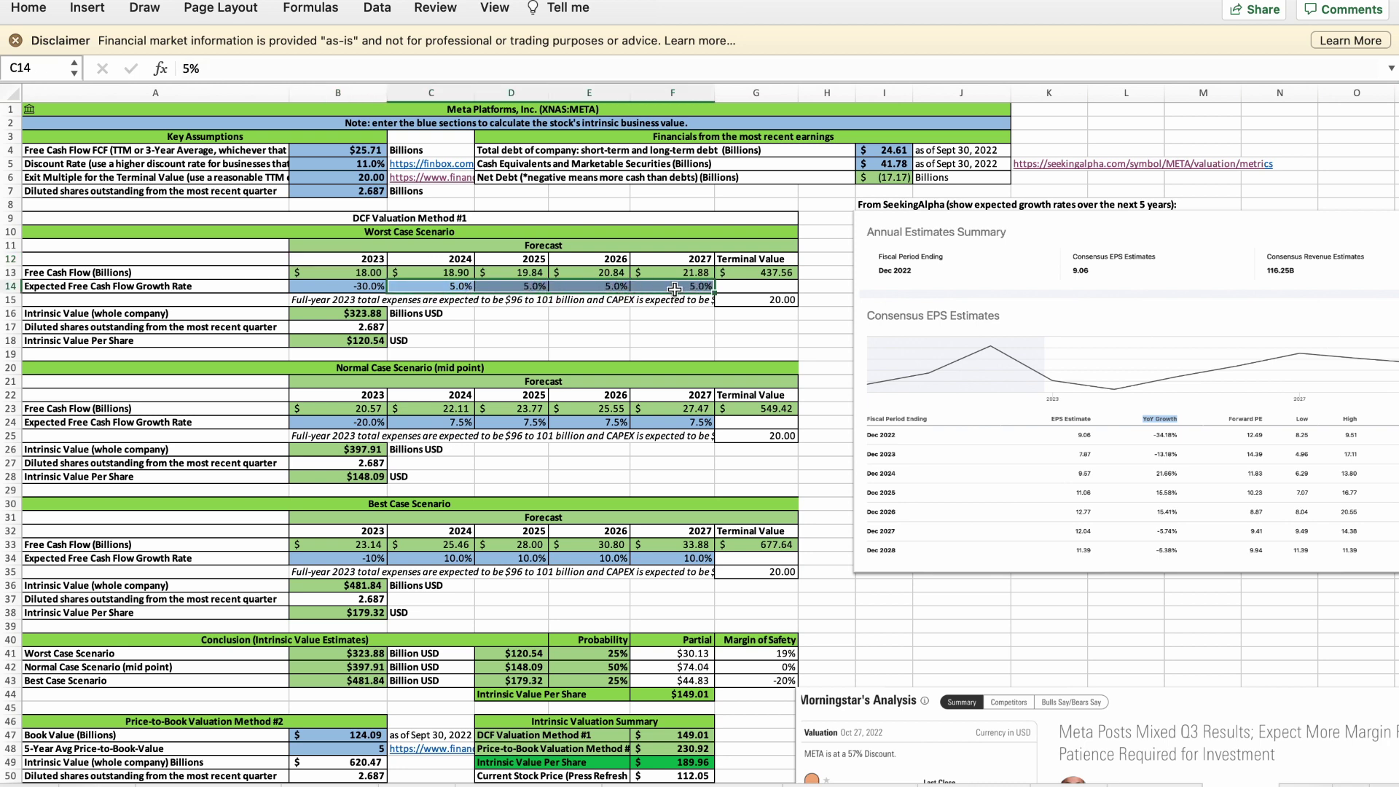
pyautogui.click(698, 560)
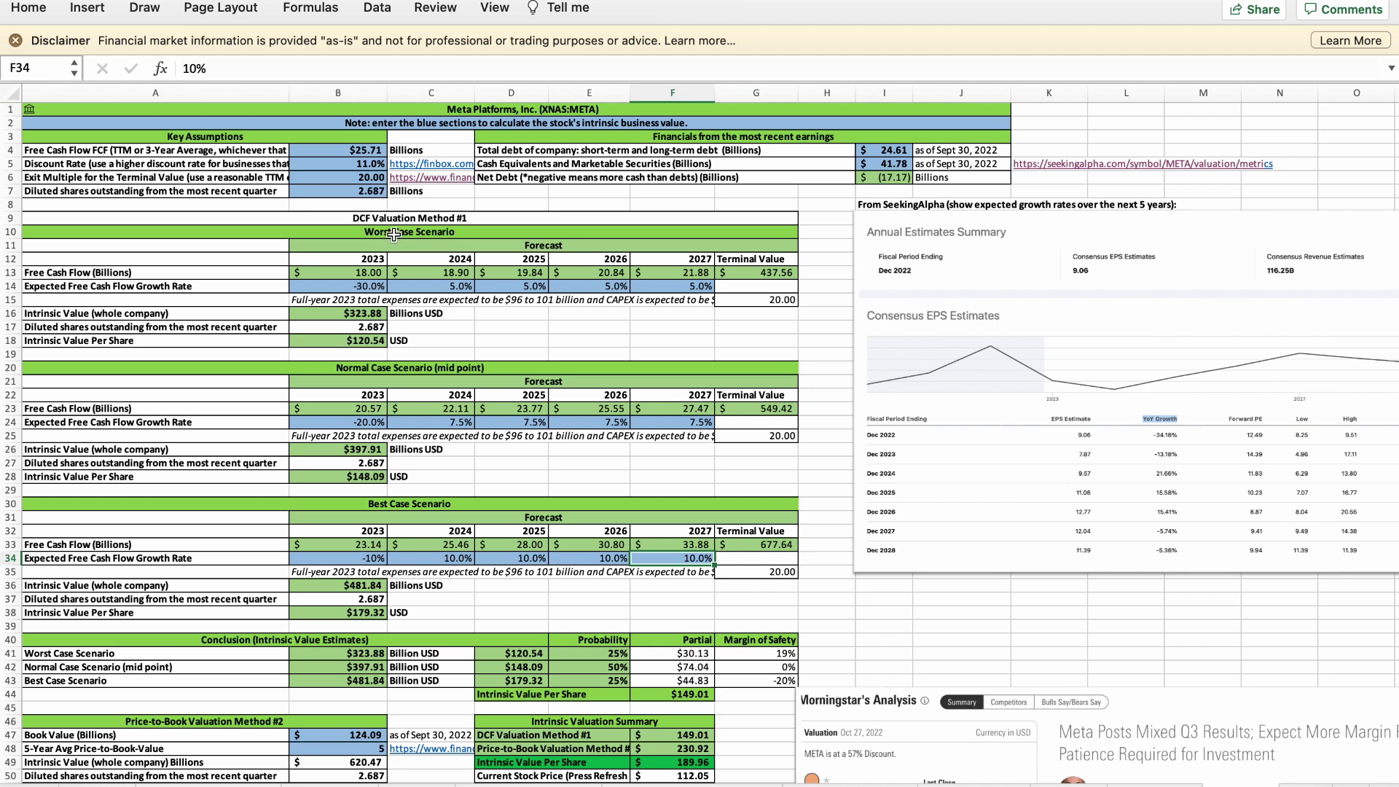
pyautogui.click(395, 234)
pyautogui.click(407, 370)
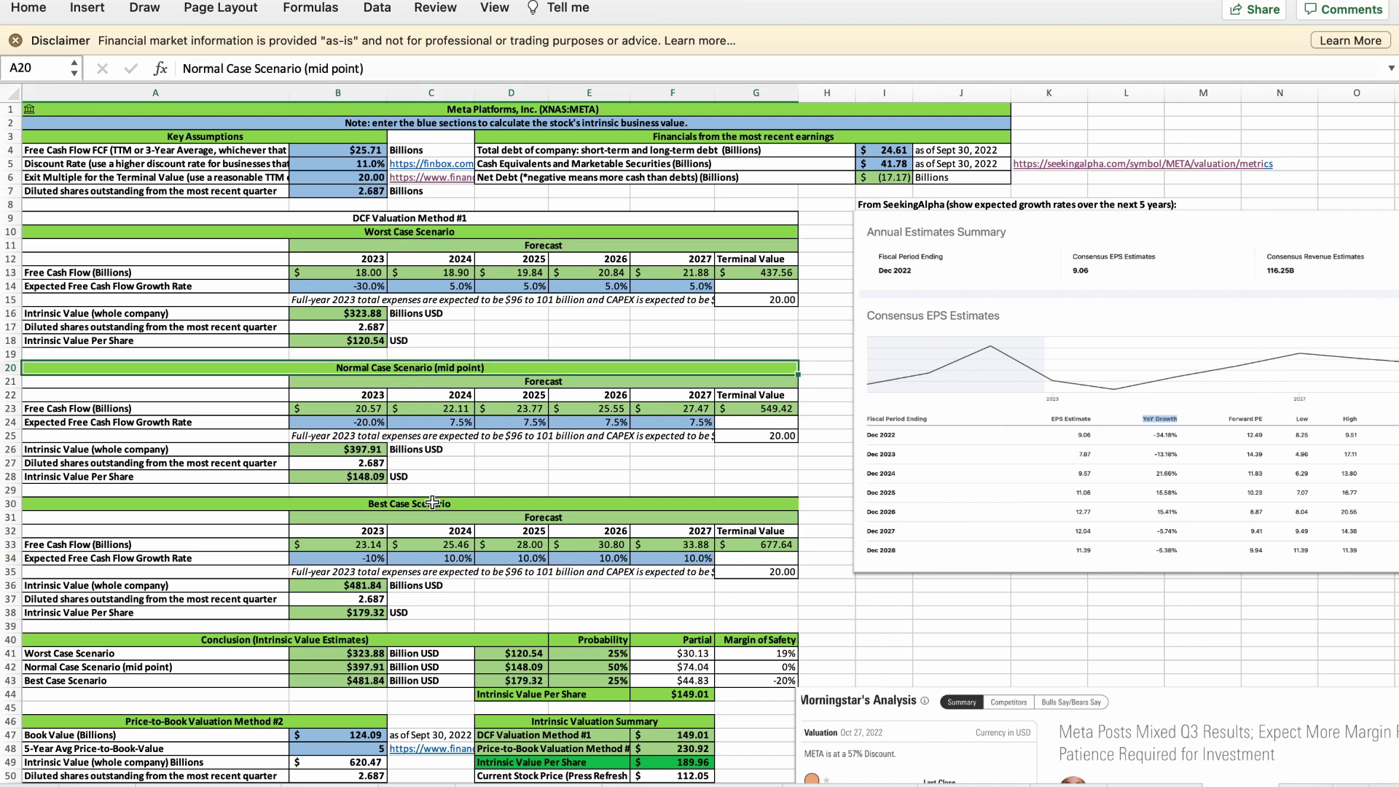
pyautogui.click(433, 503)
# Review the Worst Case Scenario's growth rates, free cash flows, intrinsic value formulas and assigned probability
pyautogui.click(374, 261)
pyautogui.click(356, 287)
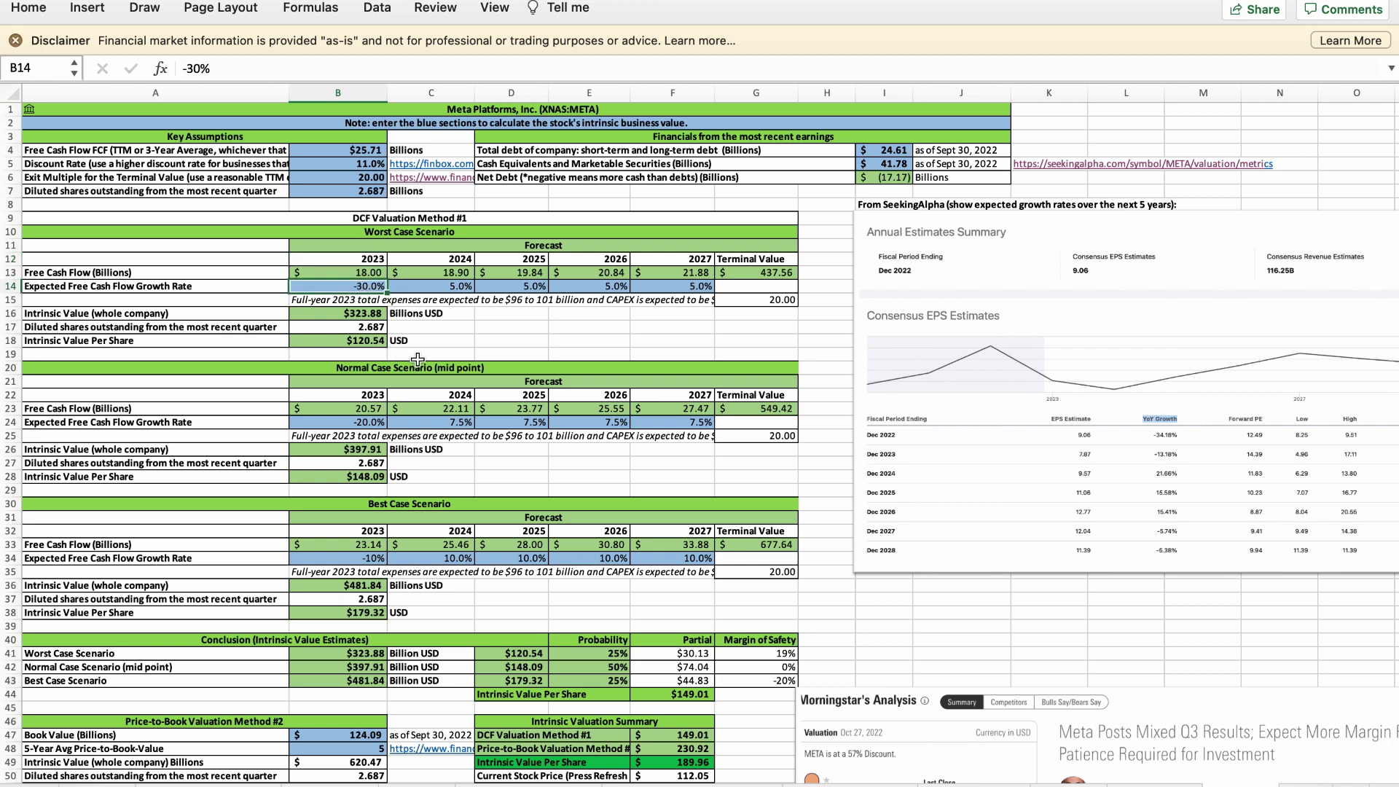
pyautogui.moveTo(443, 285); pyautogui.dragTo(676, 287)
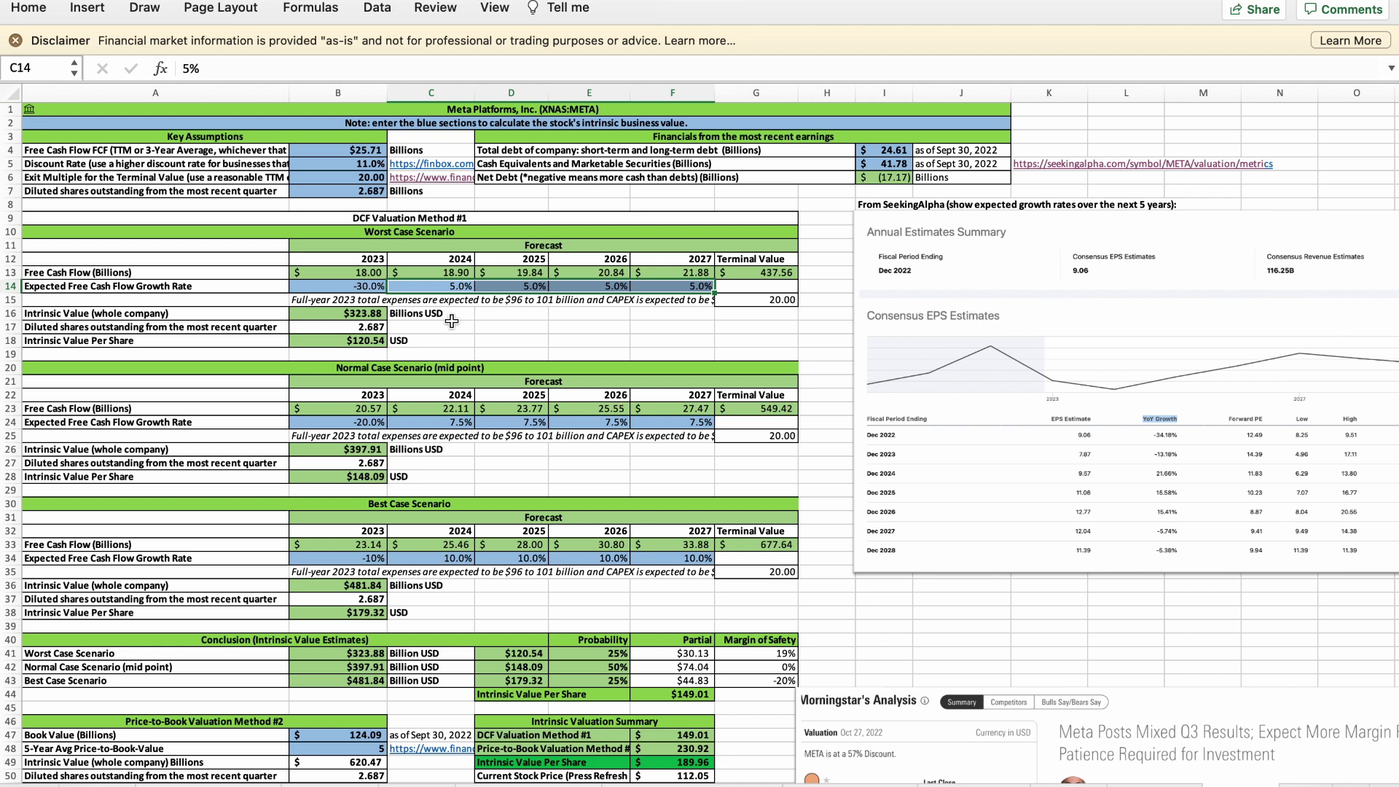
pyautogui.moveTo(373, 273); pyautogui.dragTo(760, 279)
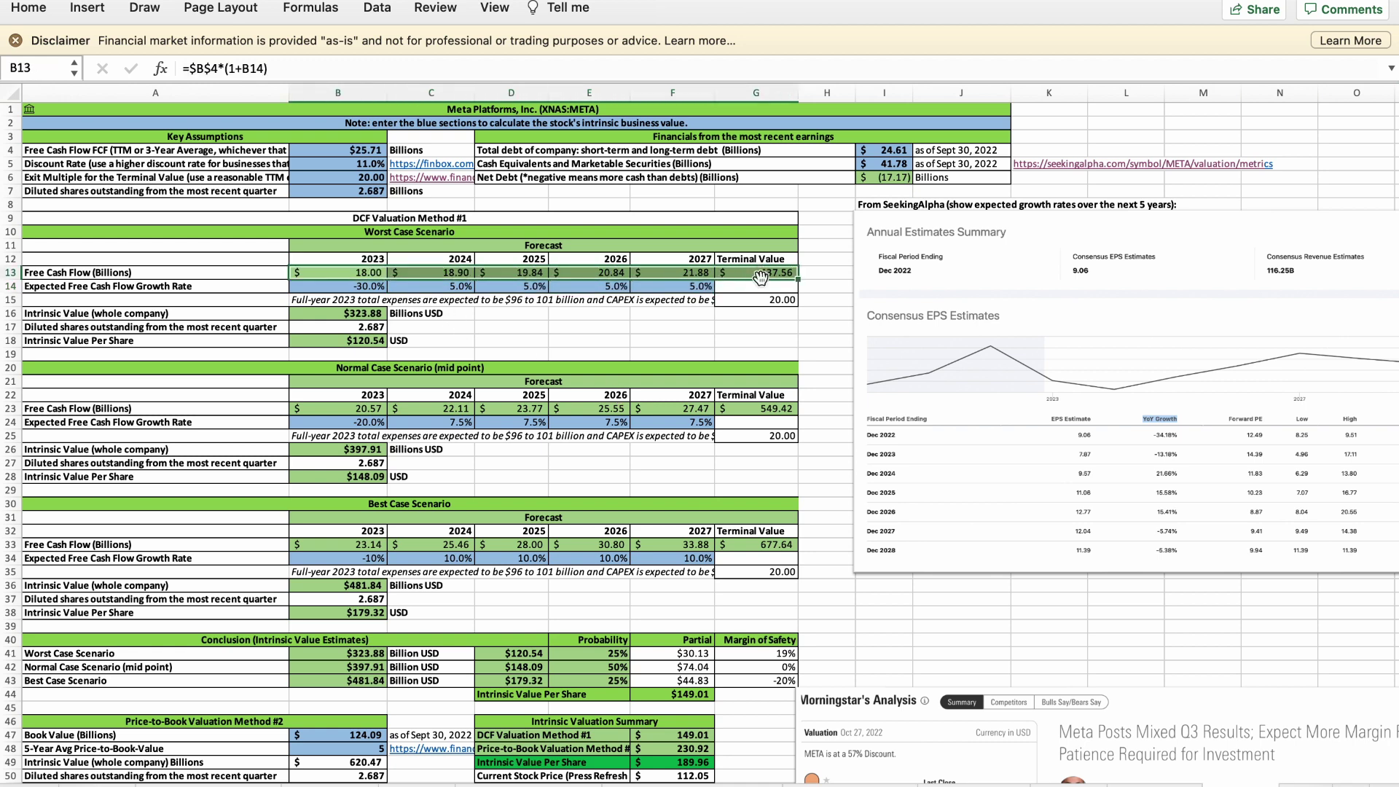
pyautogui.click(378, 311)
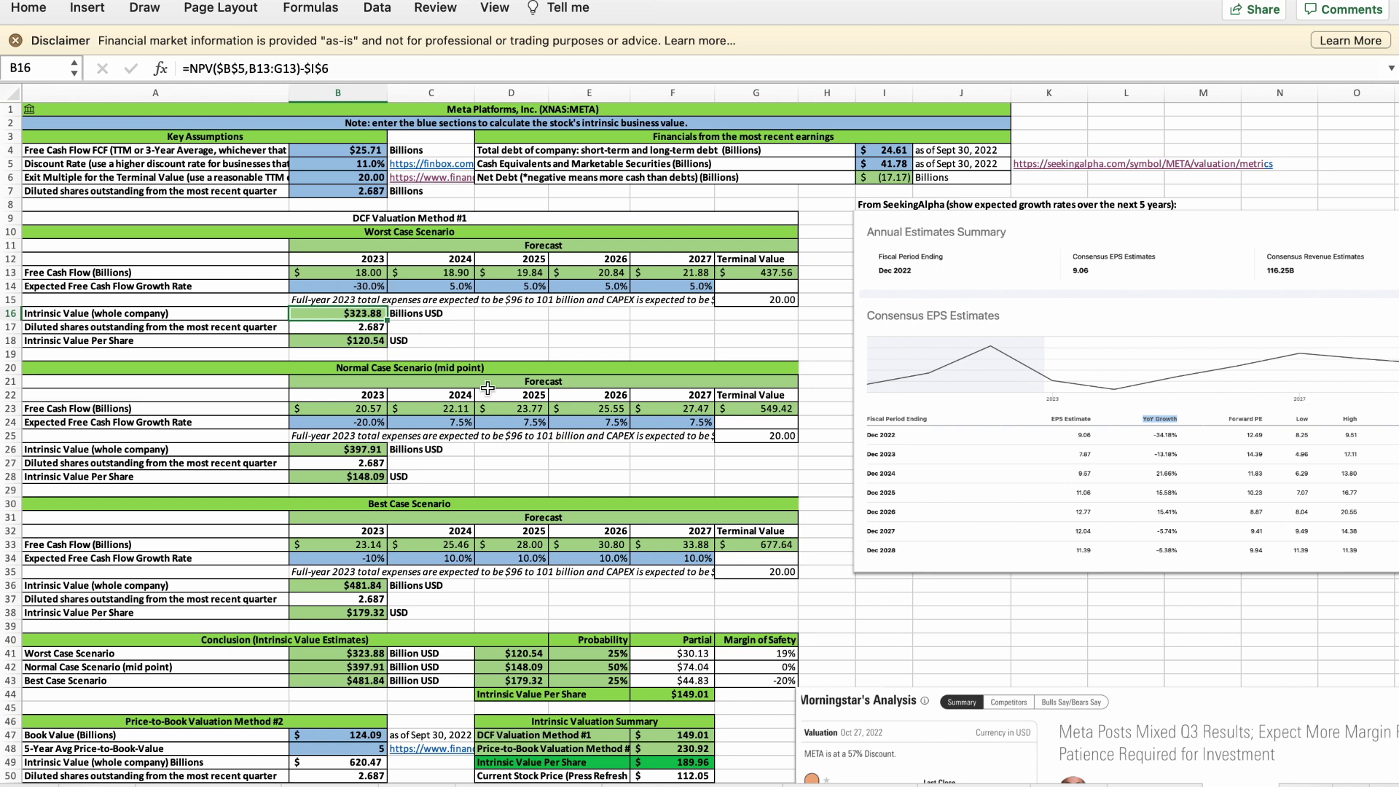
pyautogui.click(361, 340)
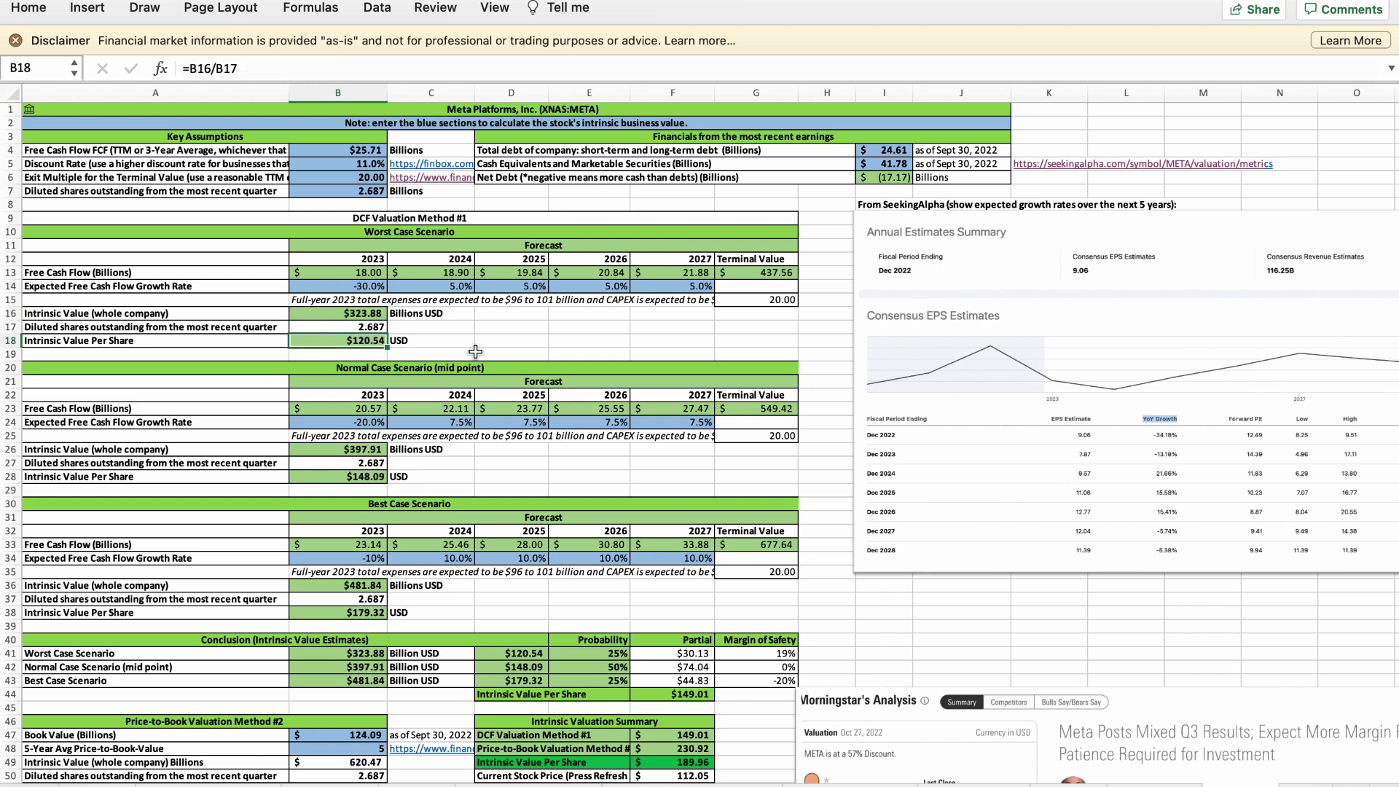
pyautogui.click(596, 656)
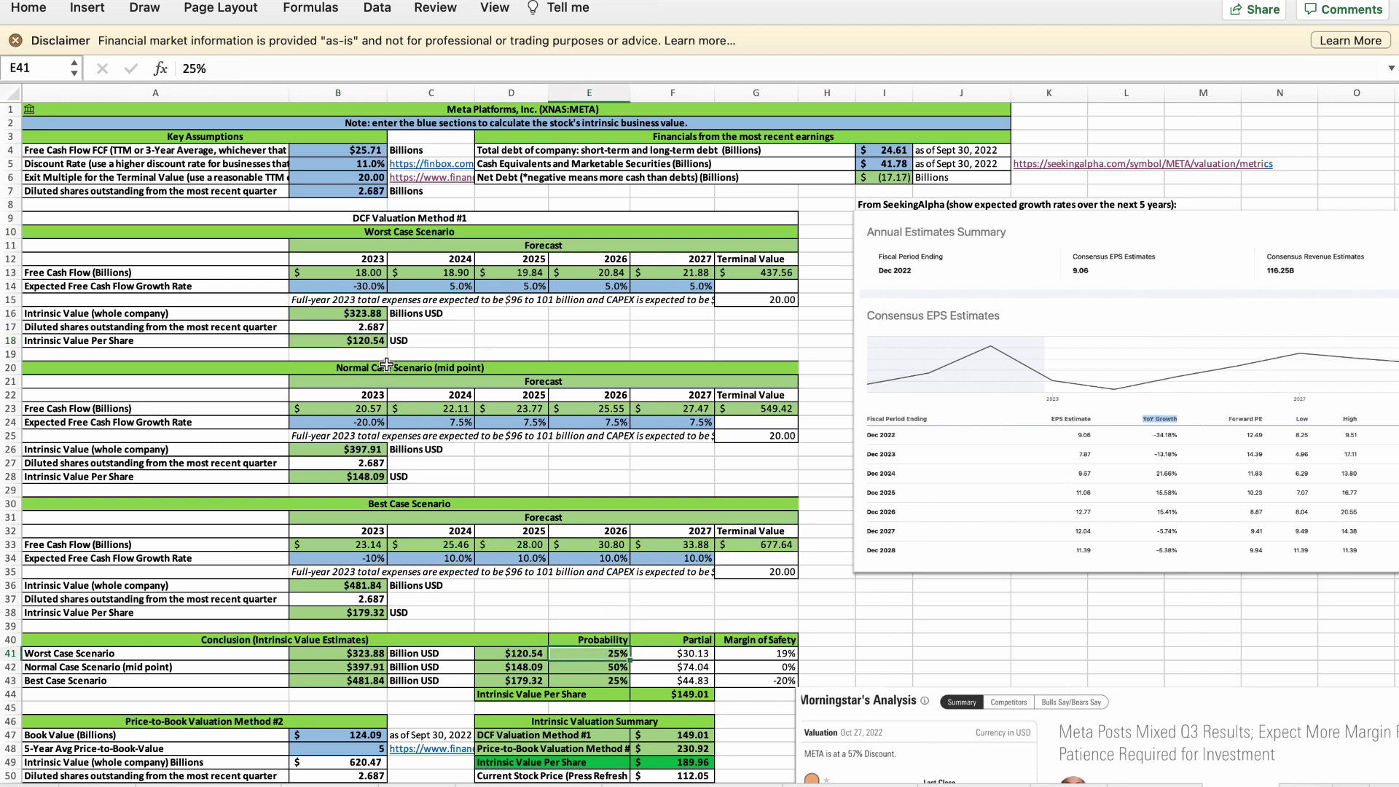
# Review the Normal Case Scenario's growth rates, whole-company and per-share intrinsic value formulas, and assigned probability
pyautogui.click(386, 367)
pyautogui.click(378, 422)
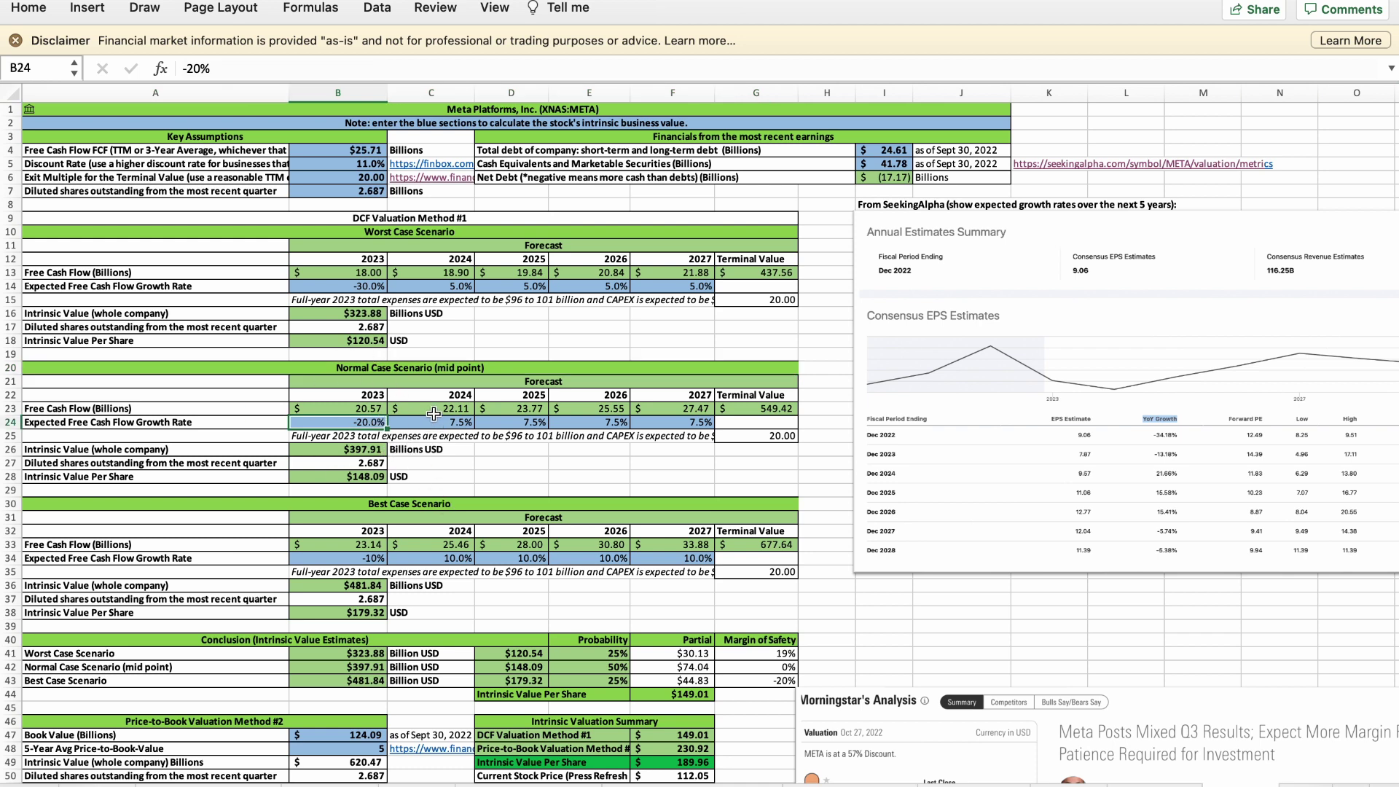
pyautogui.moveTo(432, 419); pyautogui.dragTo(709, 424)
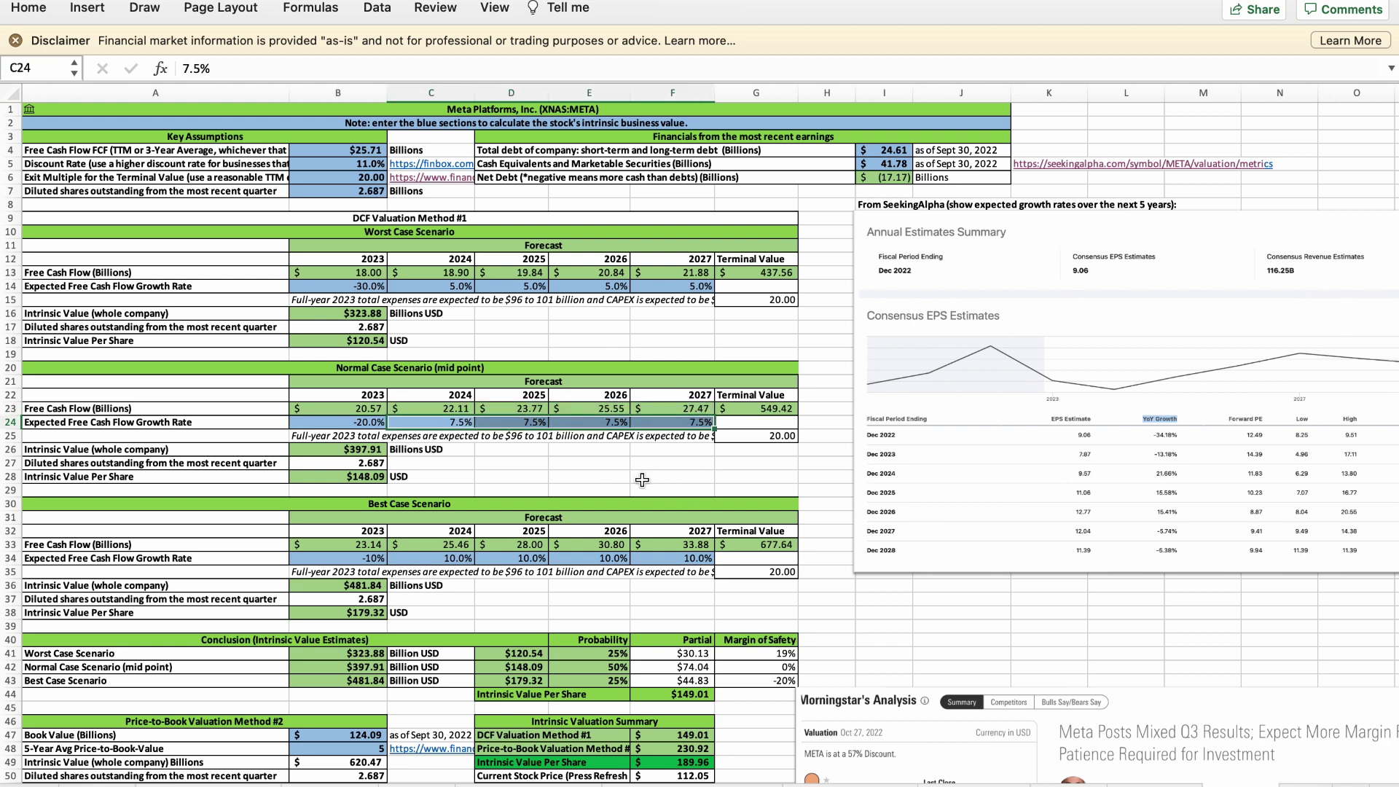
pyautogui.click(374, 450)
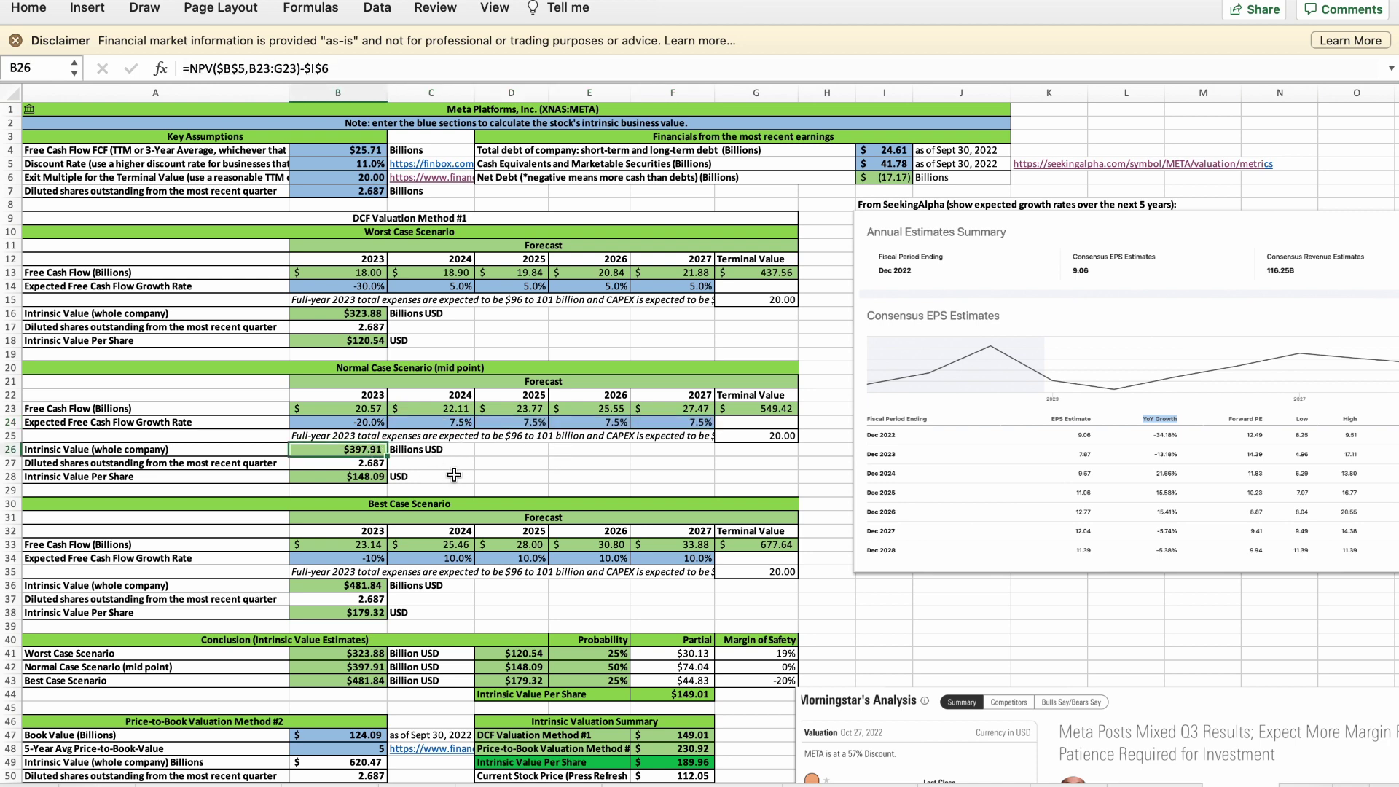
pyautogui.click(370, 478)
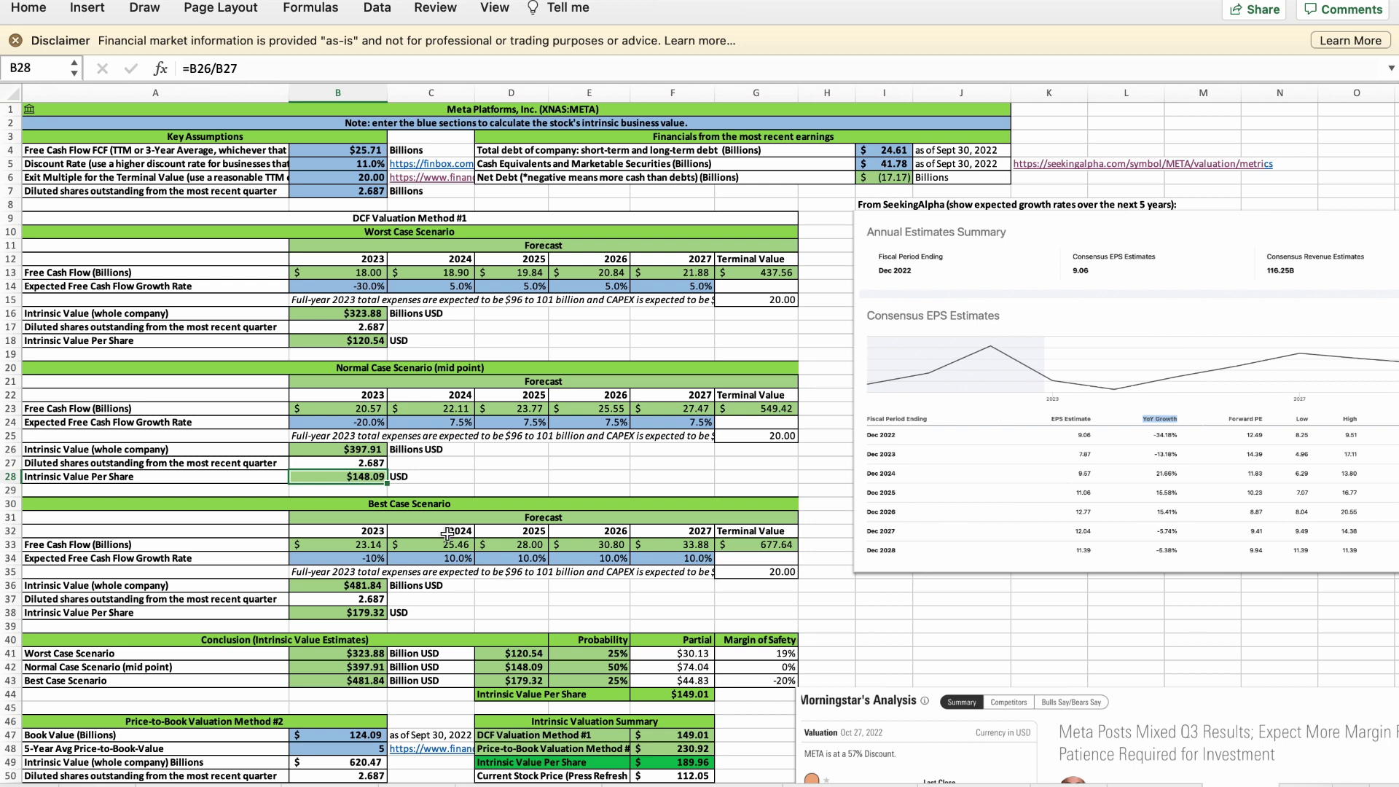
pyautogui.click(606, 668)
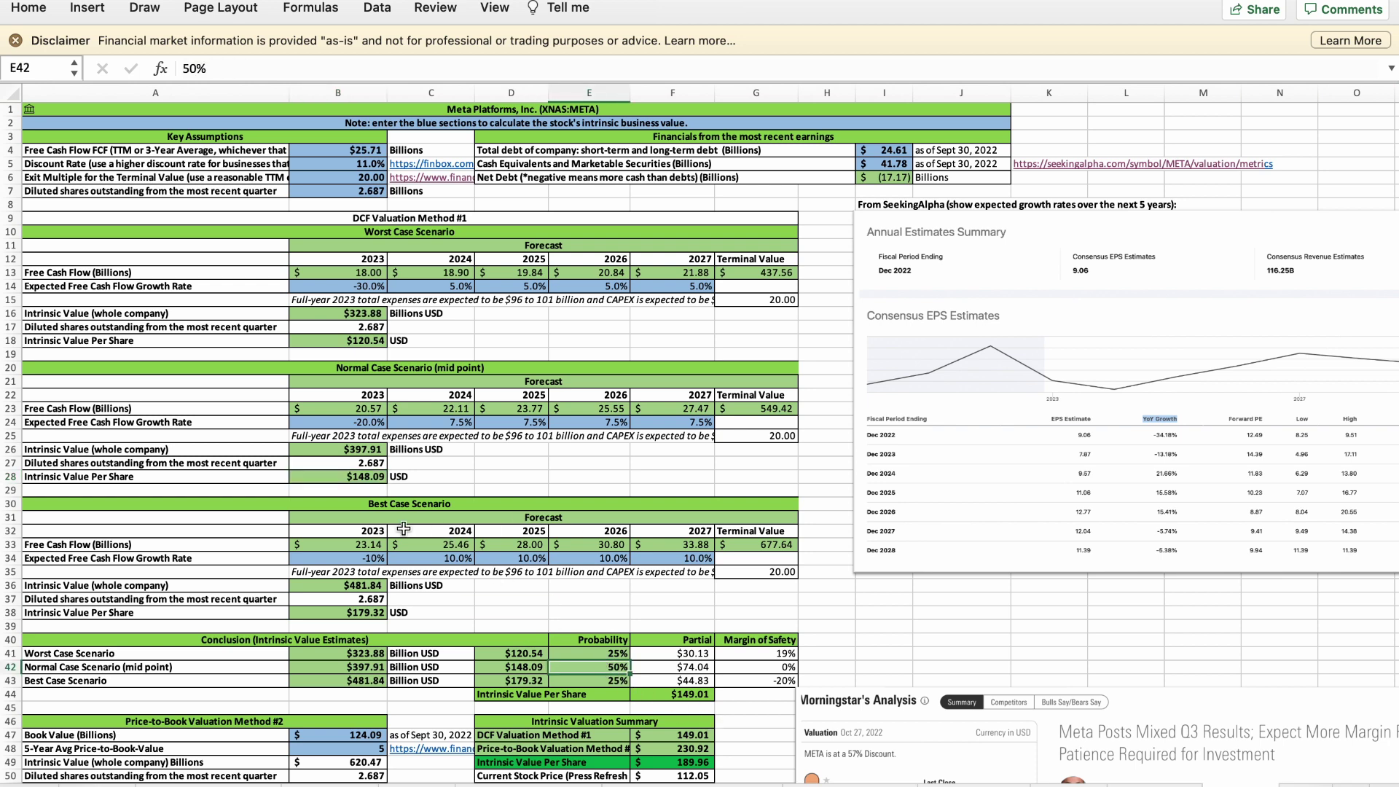
# Review the Best Case Scenario's growth rates, whole-company and per-share intrinsic value formulas, and assigned probability
pyautogui.click(382, 501)
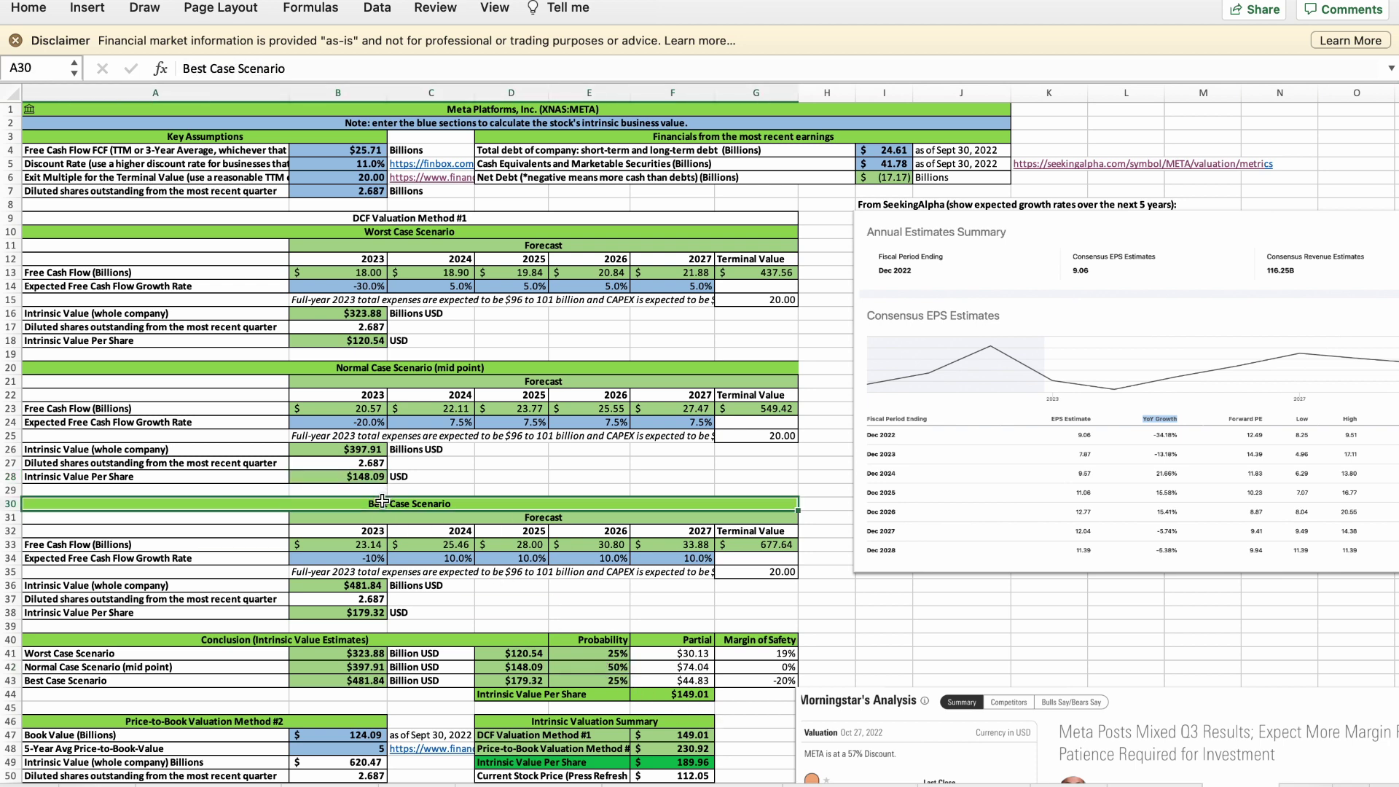
pyautogui.click(371, 559)
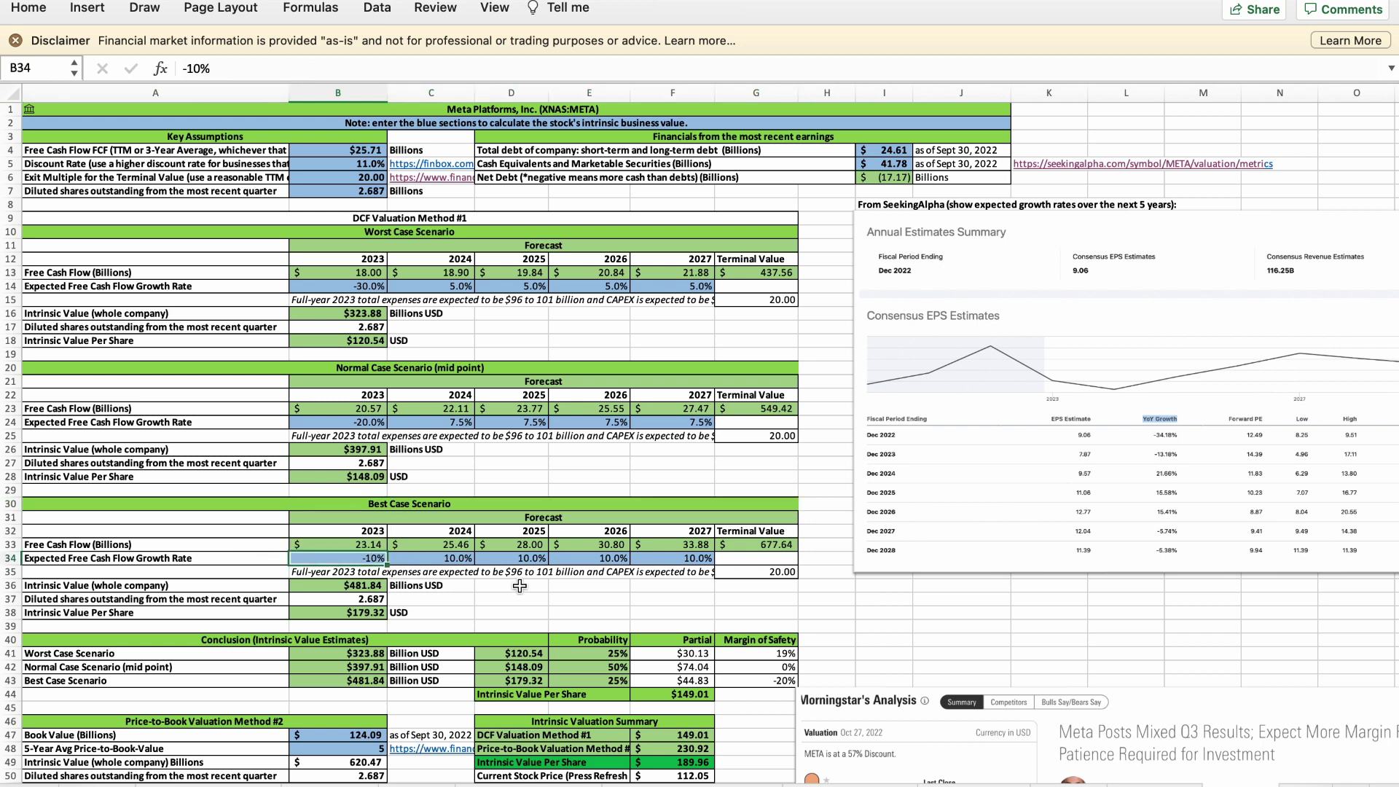
pyautogui.moveTo(463, 558); pyautogui.dragTo(693, 558)
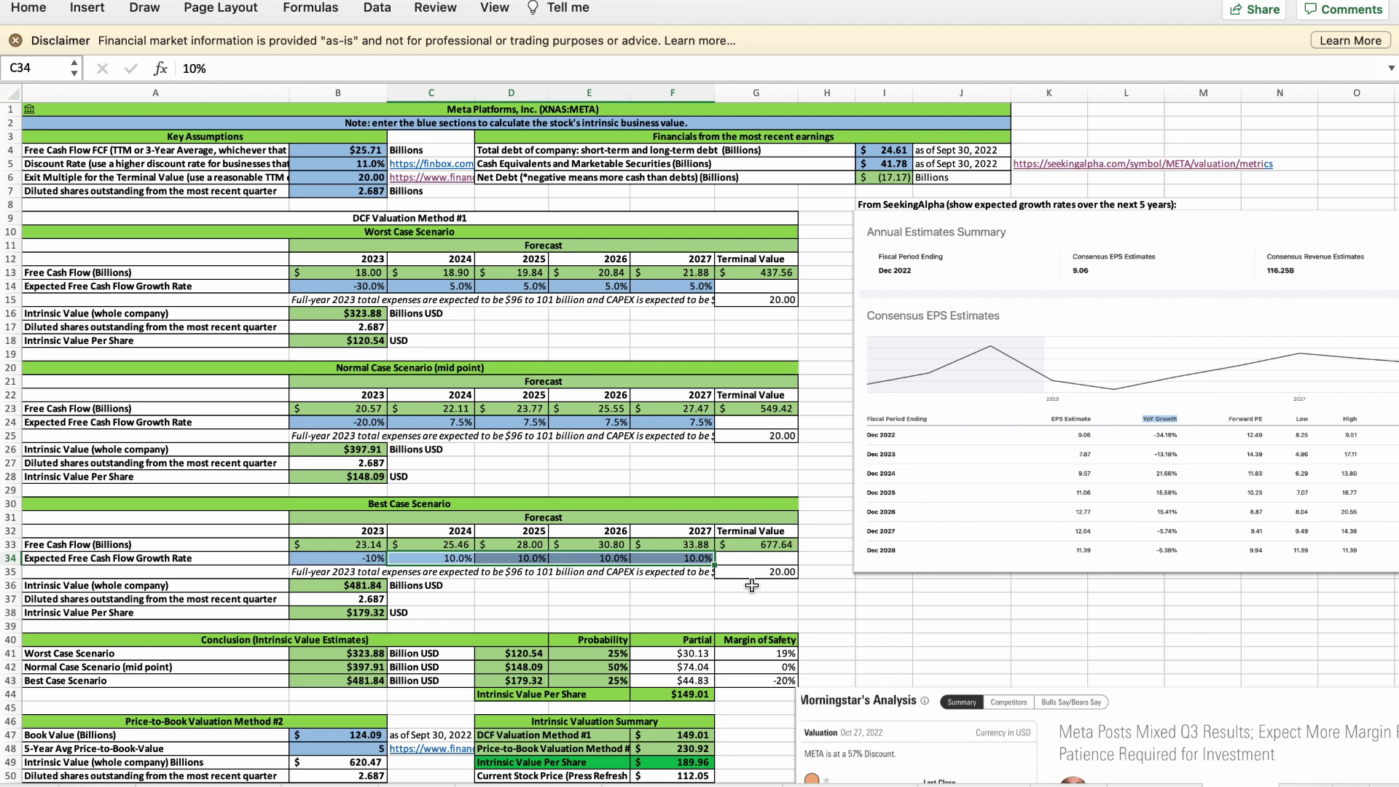
pyautogui.click(379, 586)
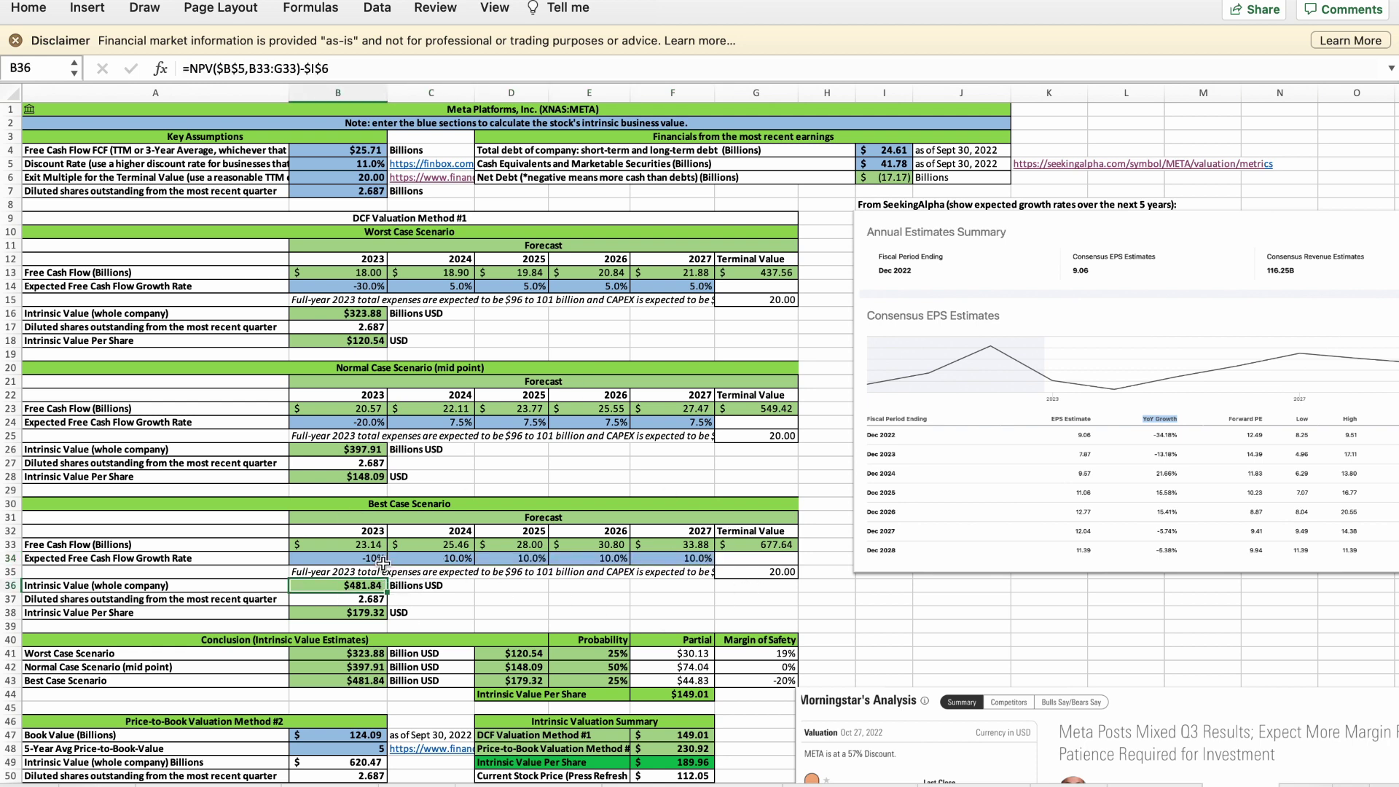
pyautogui.click(371, 614)
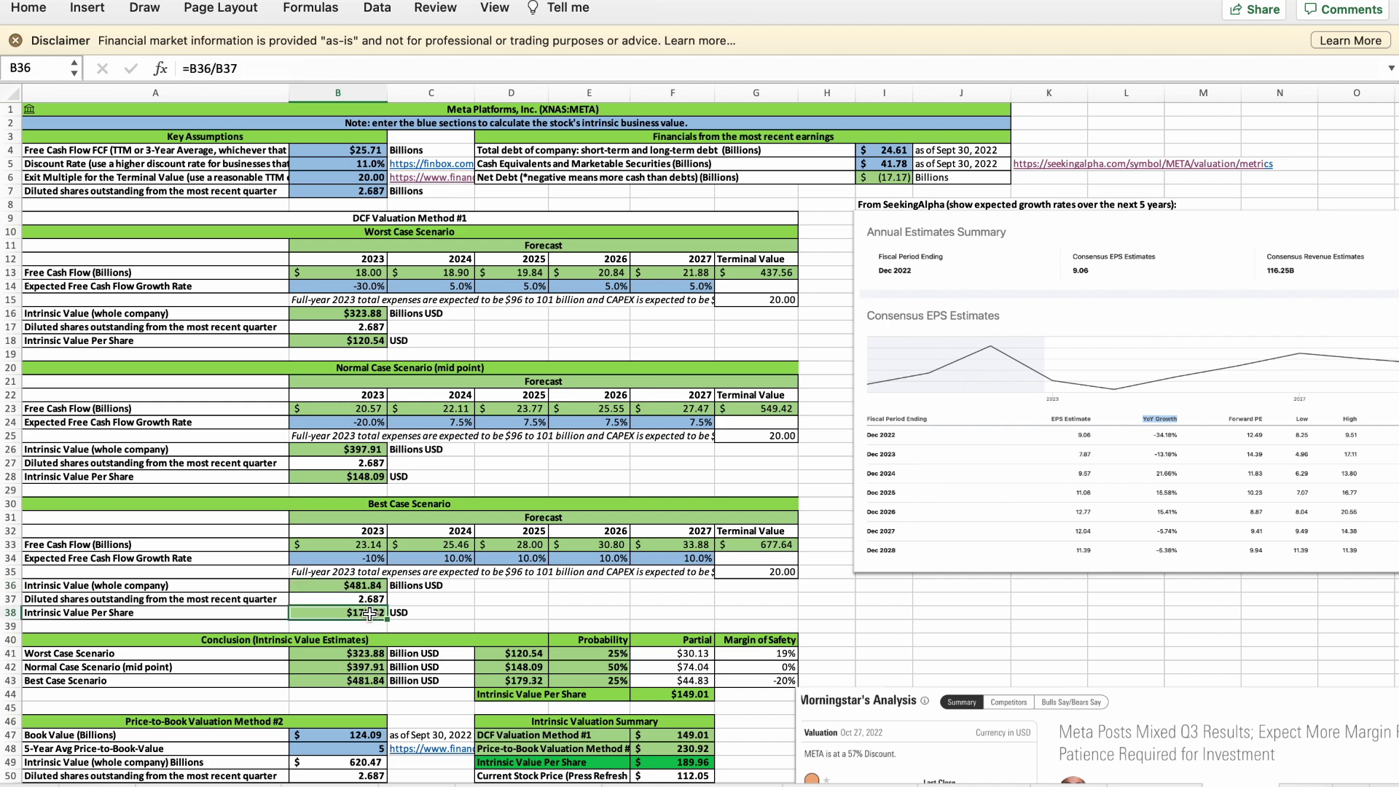
pyautogui.click(620, 683)
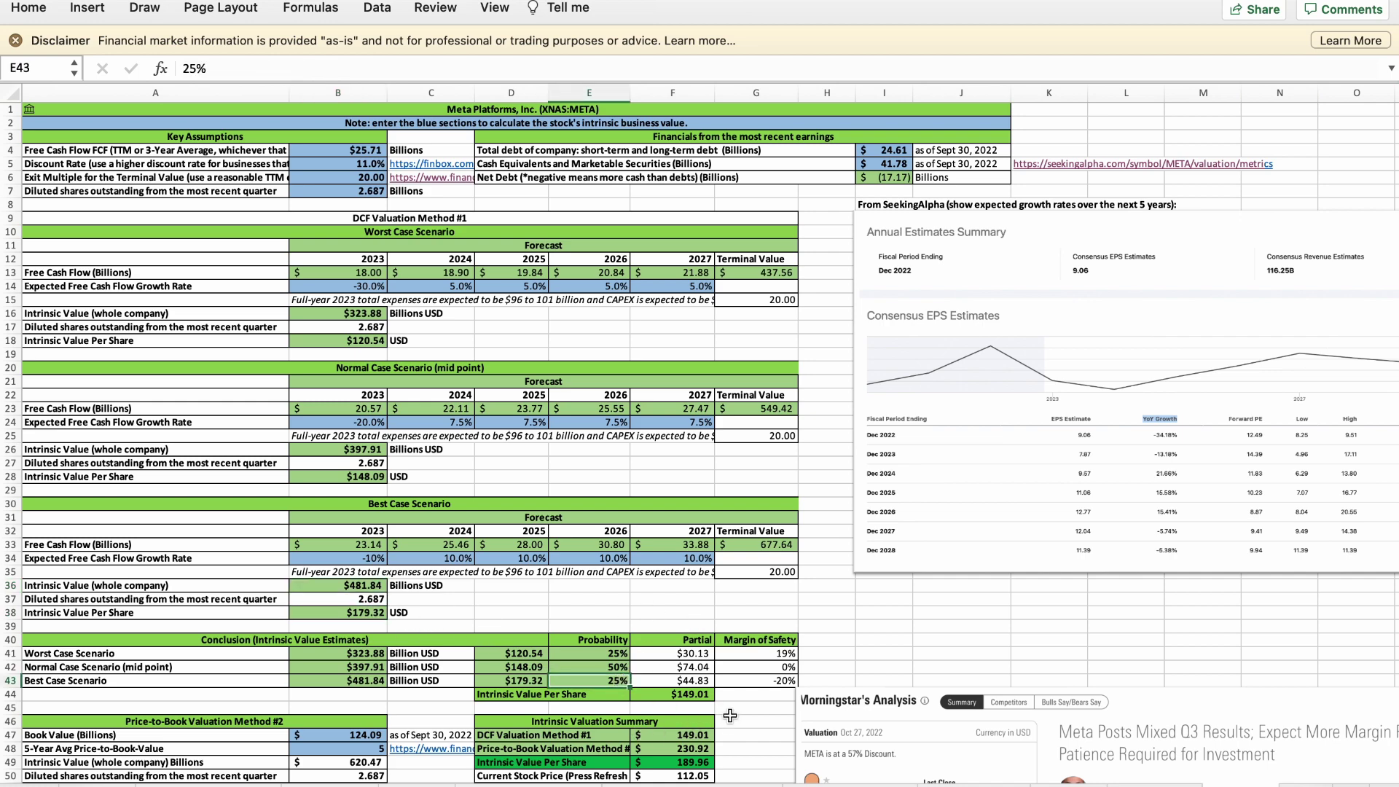
# Check the probability-weighted DCF intrinsic value per share and the Price-to-Book Valuation Method #2 formulas
pyautogui.scroll(-5, 730, 716)
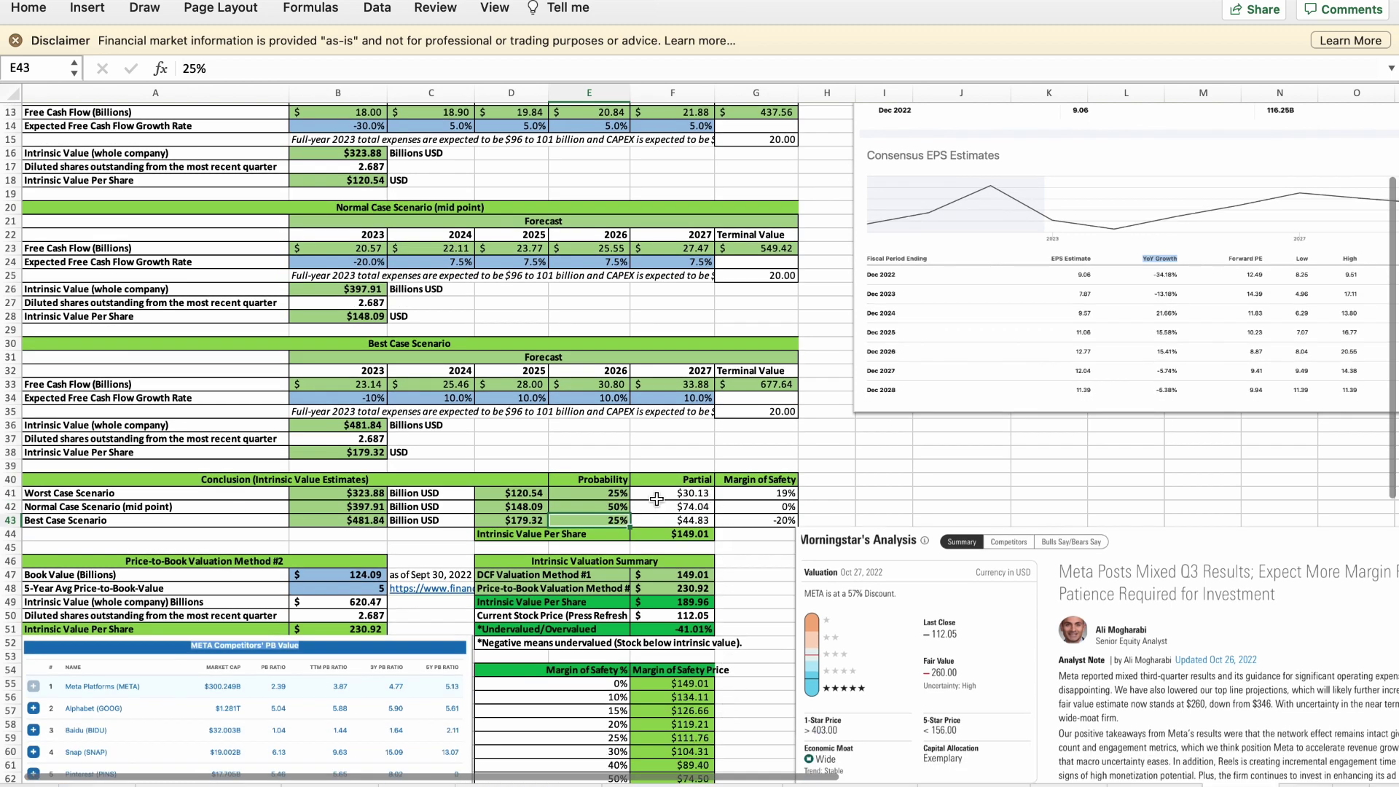
pyautogui.click(696, 536)
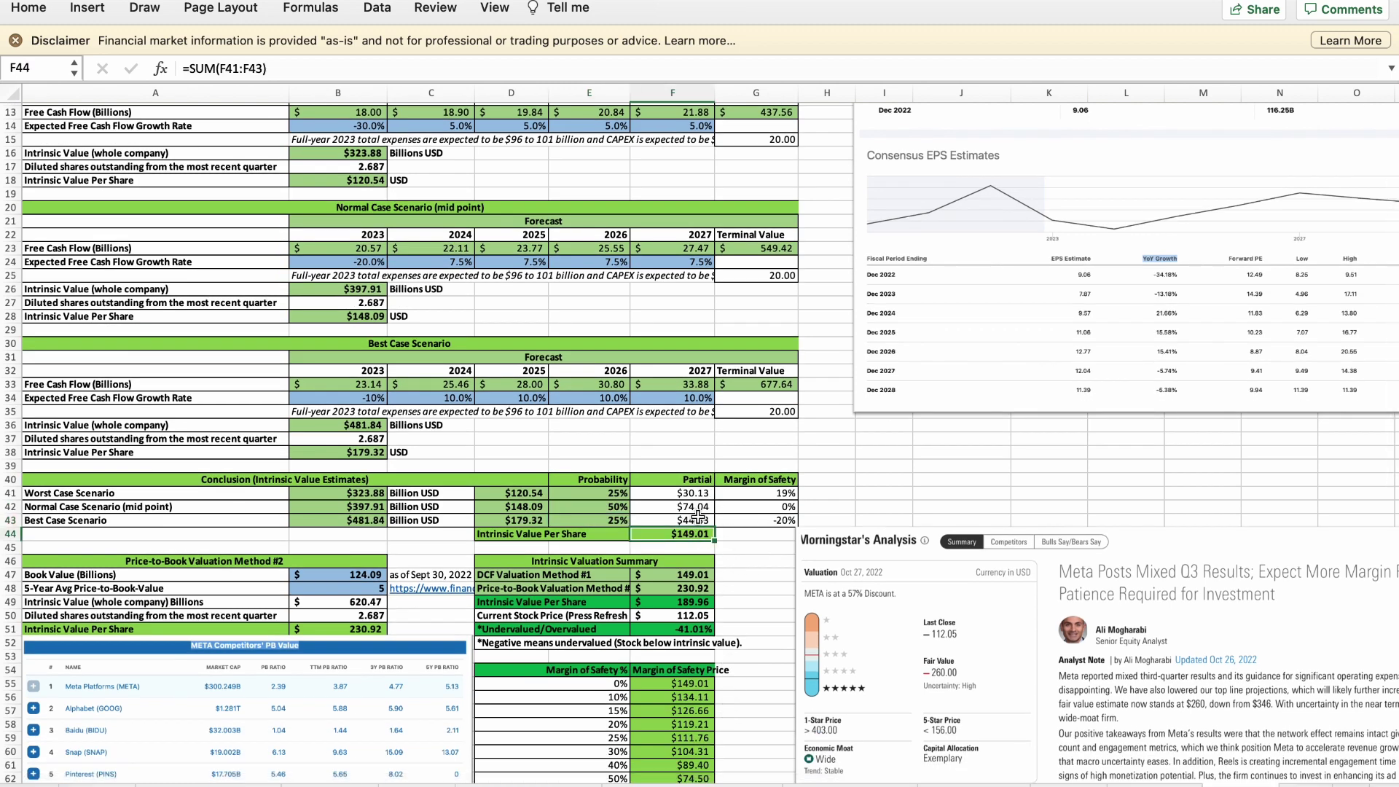
pyautogui.click(272, 561)
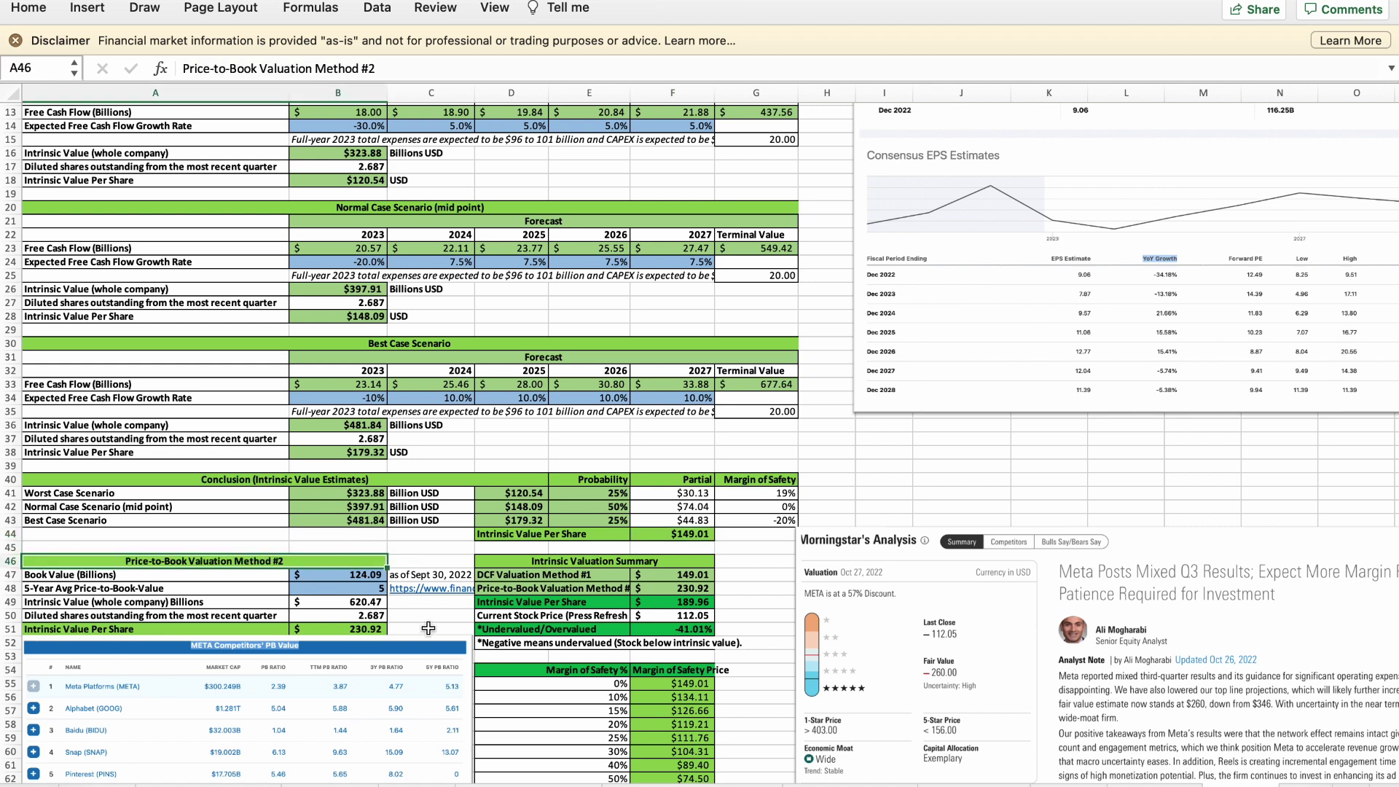
pyautogui.click(370, 603)
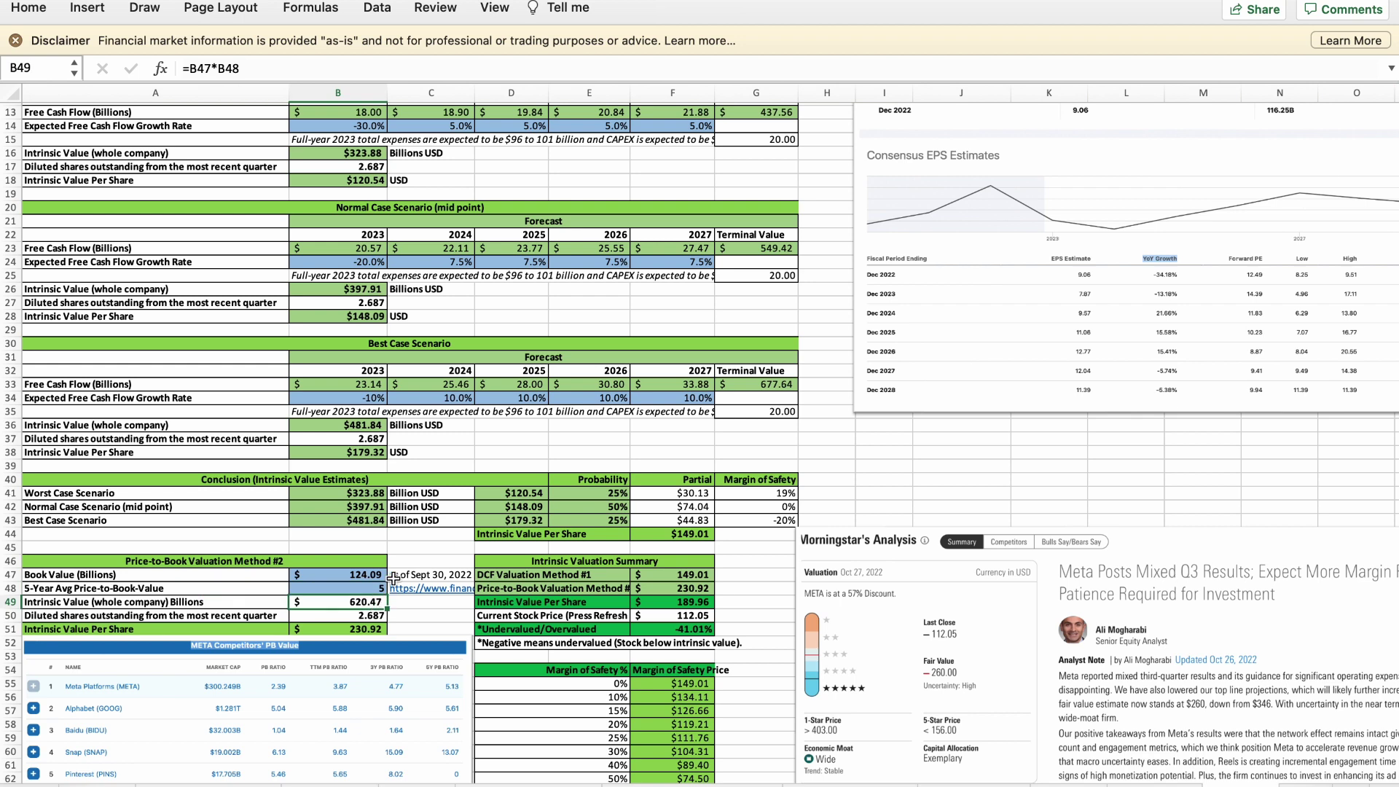
pyautogui.click(348, 629)
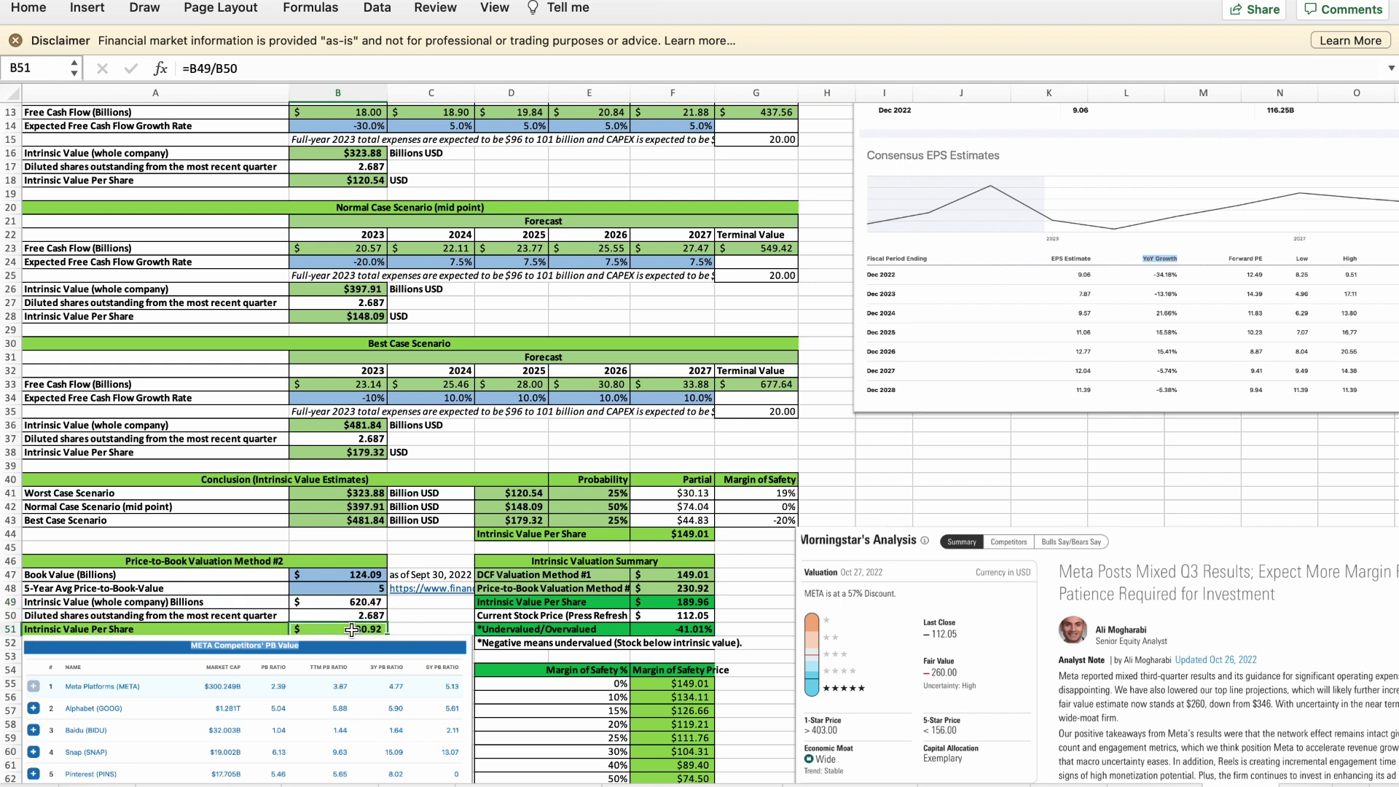
# Check both methods' values and their average in the Intrinsic Valuation Summary, and compare with Morningstar's fair value
pyautogui.click(695, 574)
pyautogui.click(696, 588)
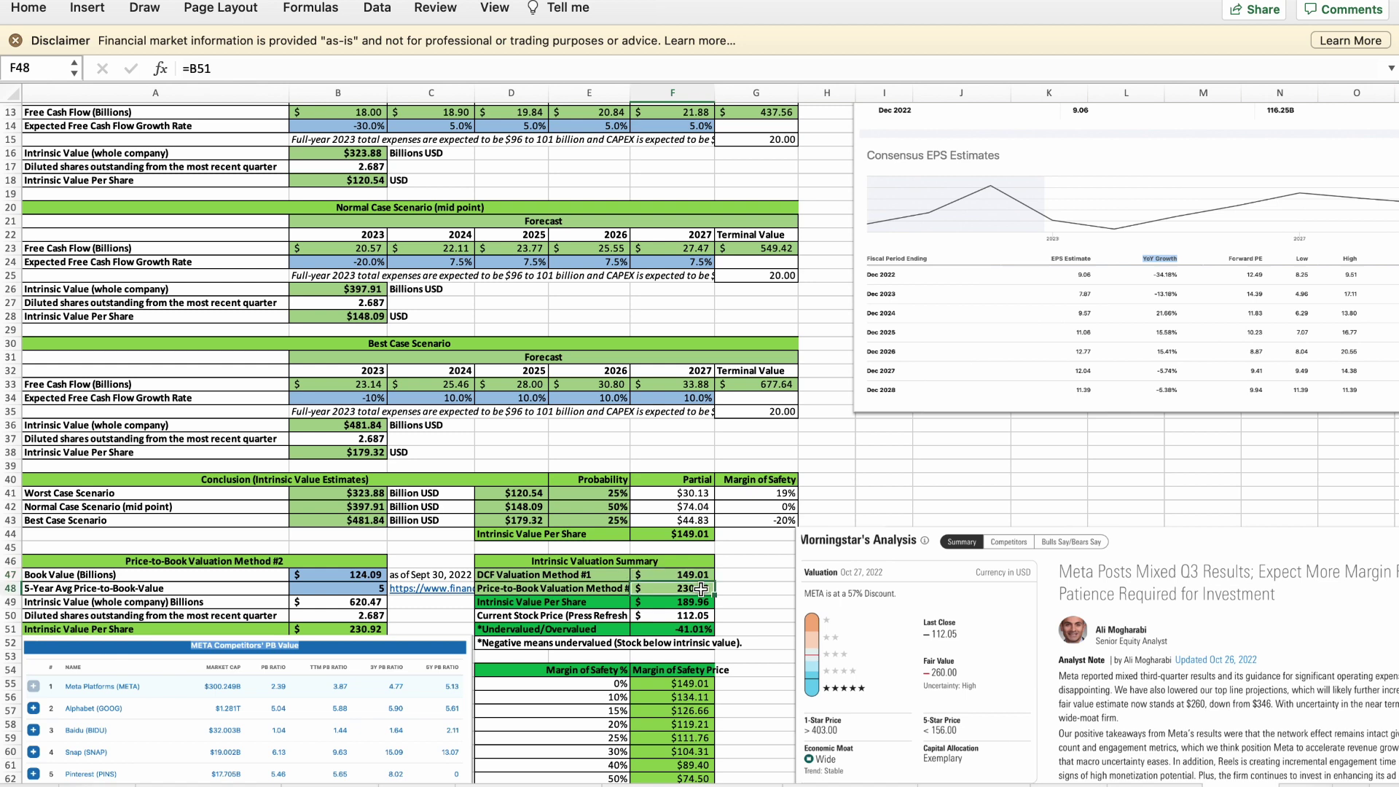
pyautogui.click(694, 601)
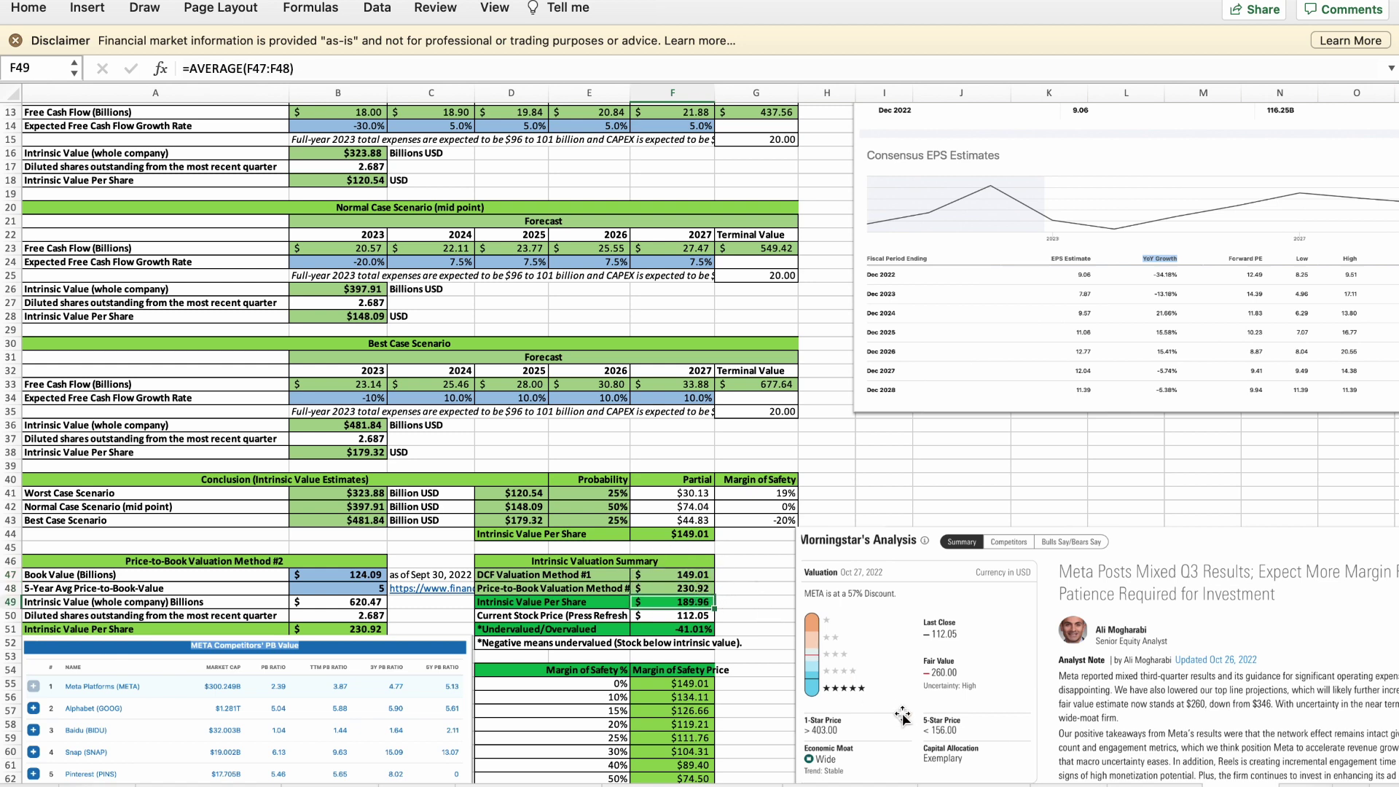
pyautogui.scroll(-5, 902, 715)
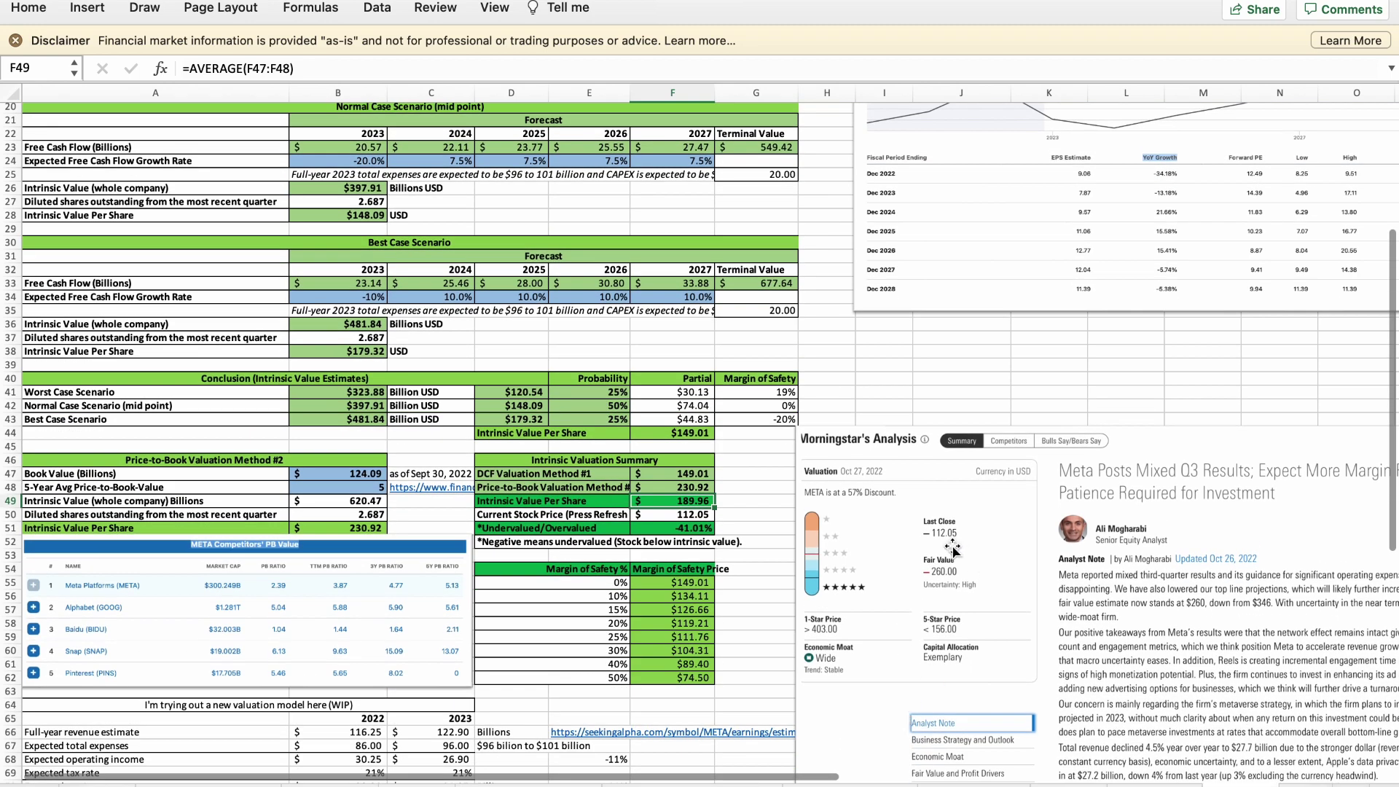